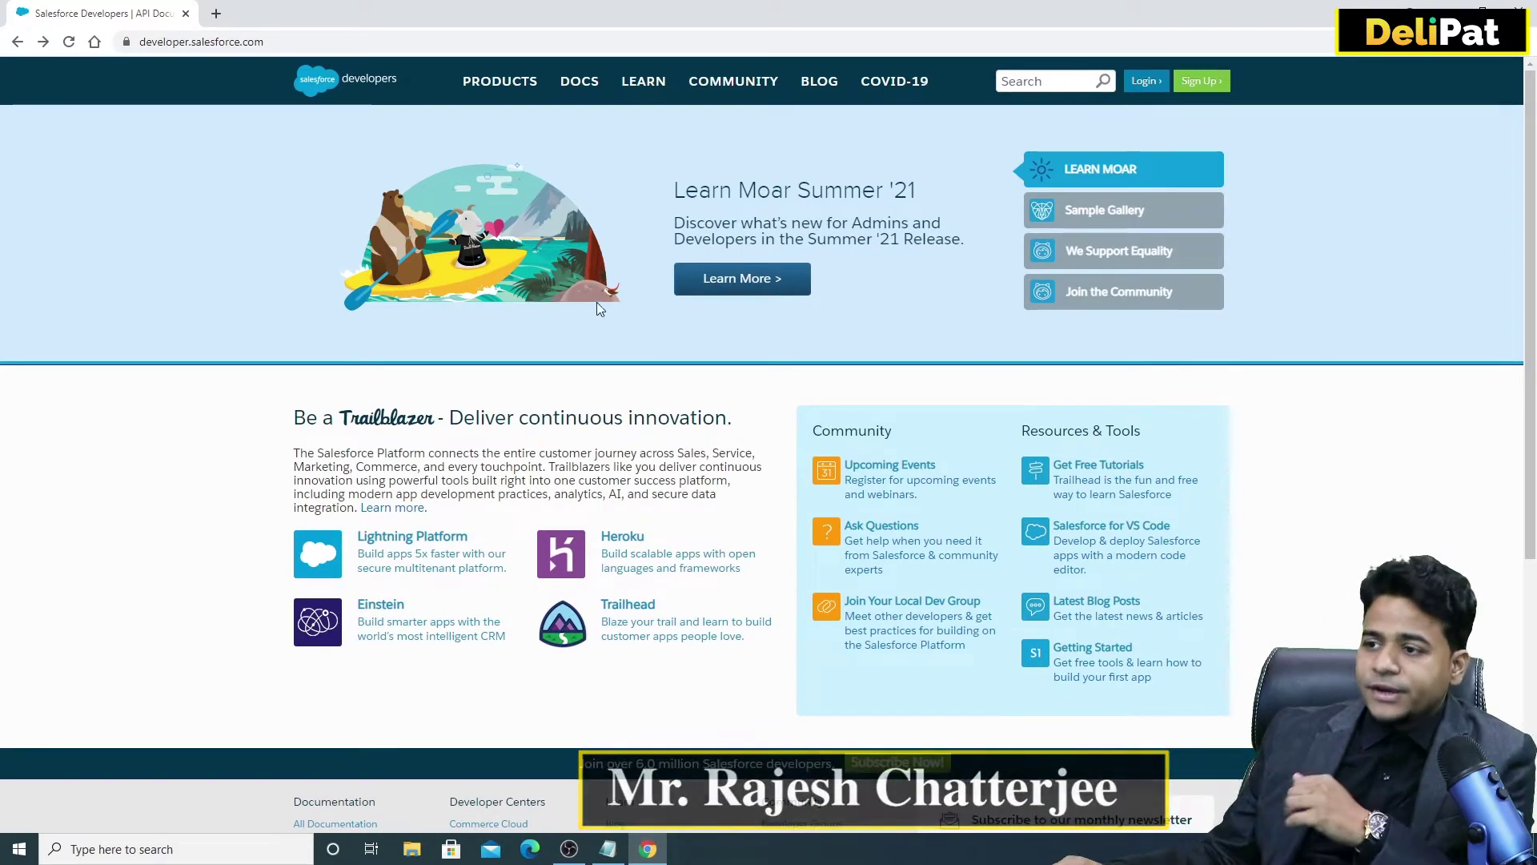
Go from the Salesforce Developers home page to the free Developer Edition sign-up page.
{"action": "left_click_drag", "start_coordinate": [145, 41], "coordinate": [277, 41]}
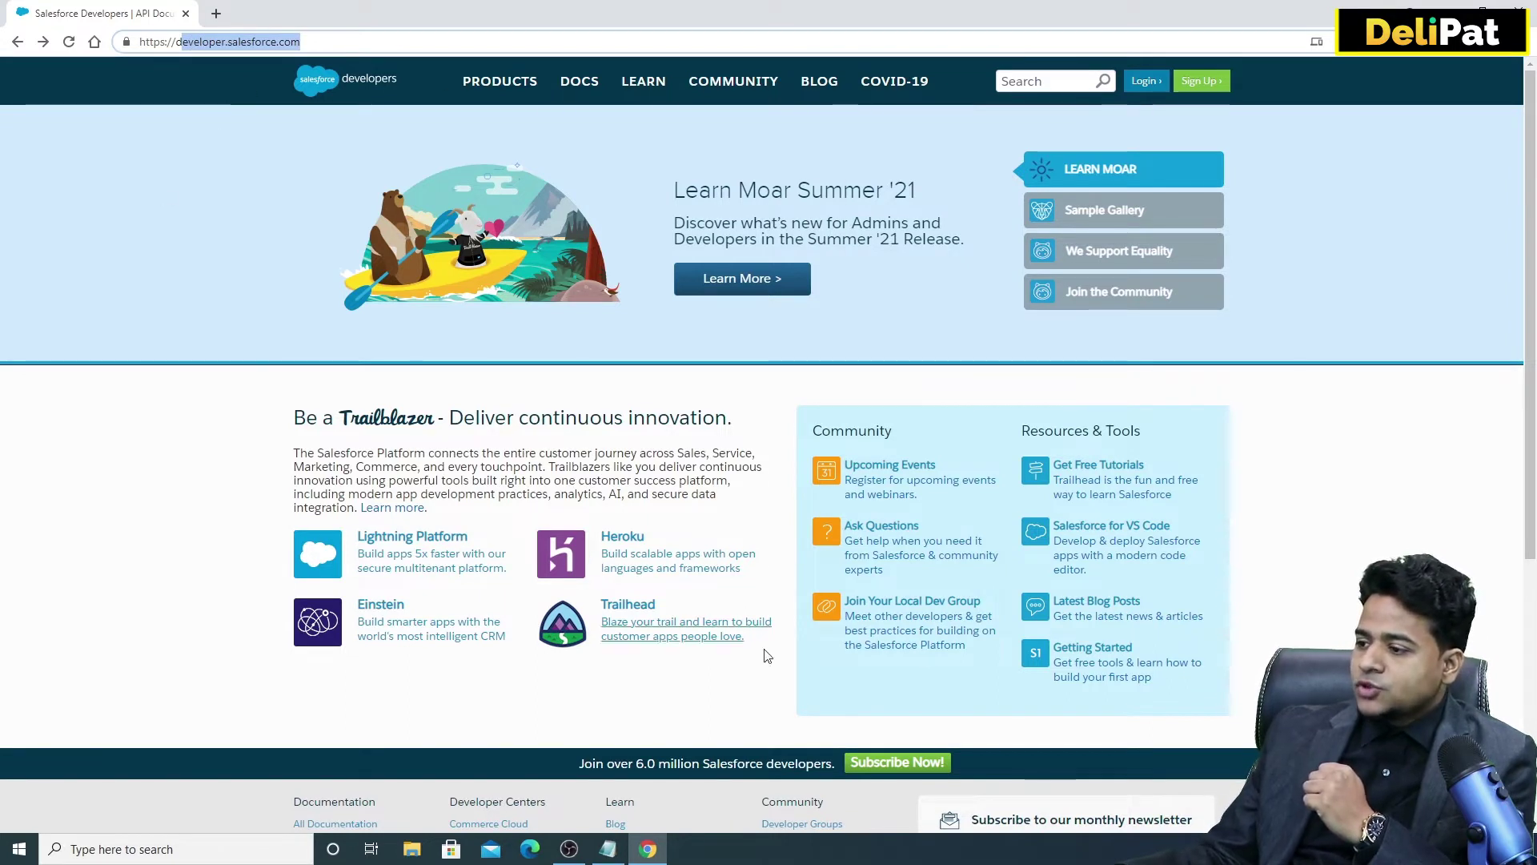
{"action": "left_click", "coordinate": [1199, 81]}
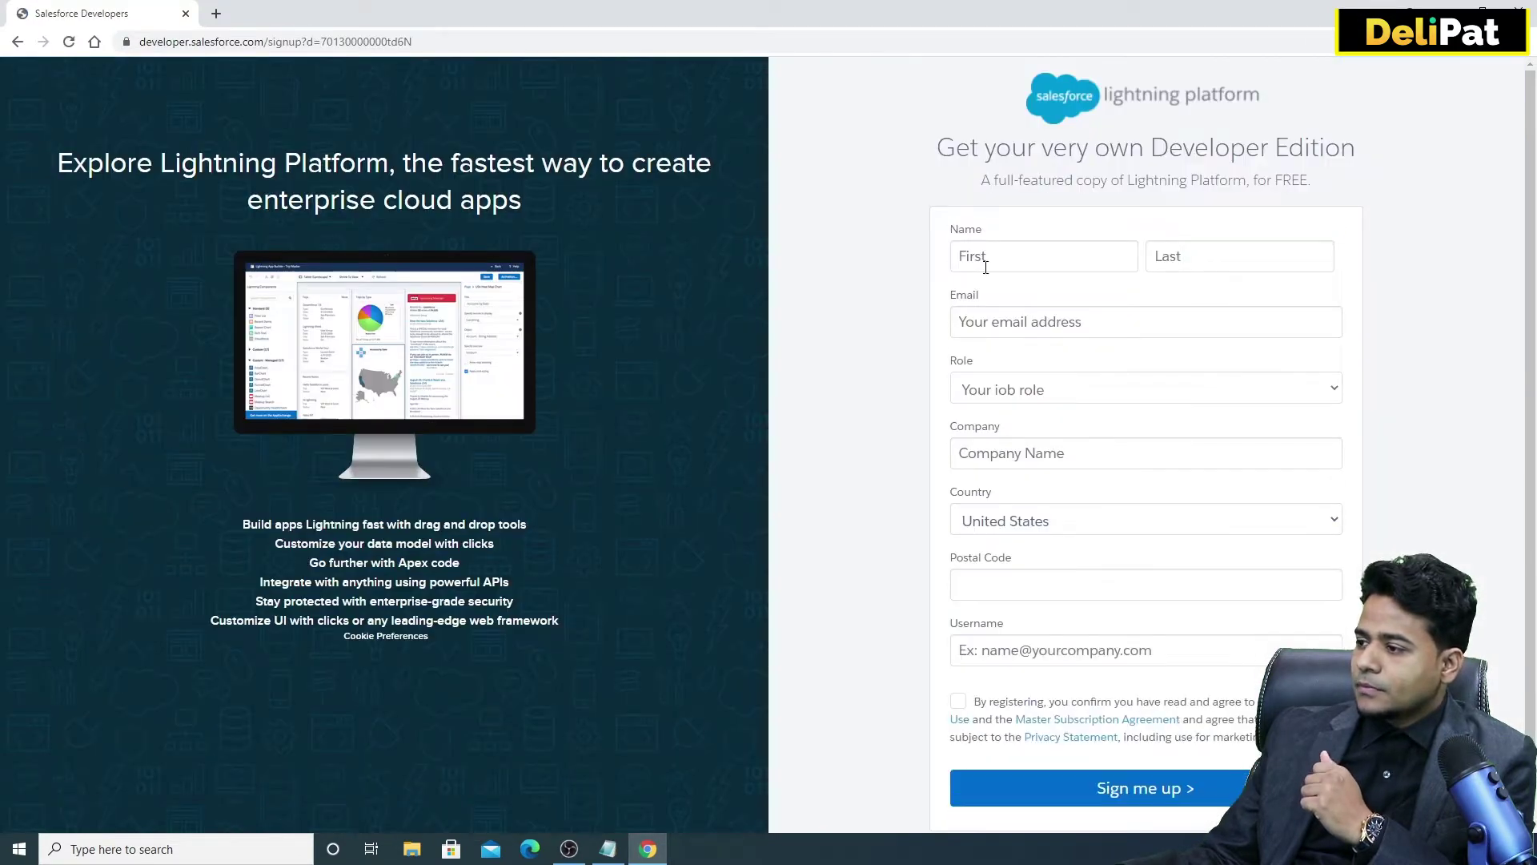
Enter the user's first name, last name and email address on the sign-up form.
{"action": "left_click", "coordinate": [984, 261]}
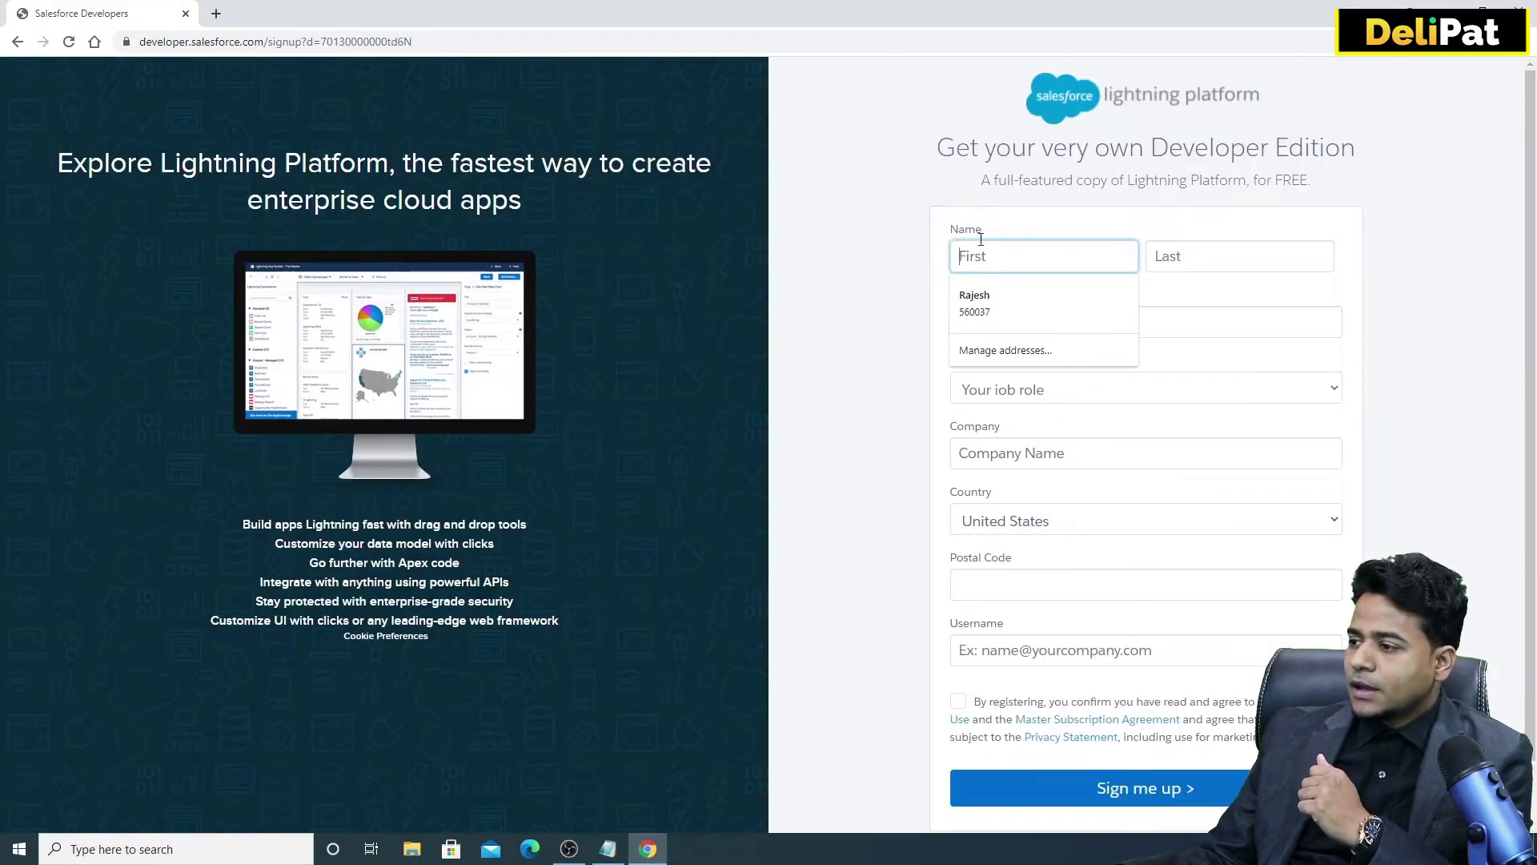
{"action": "left_click", "coordinate": [1222, 255]}
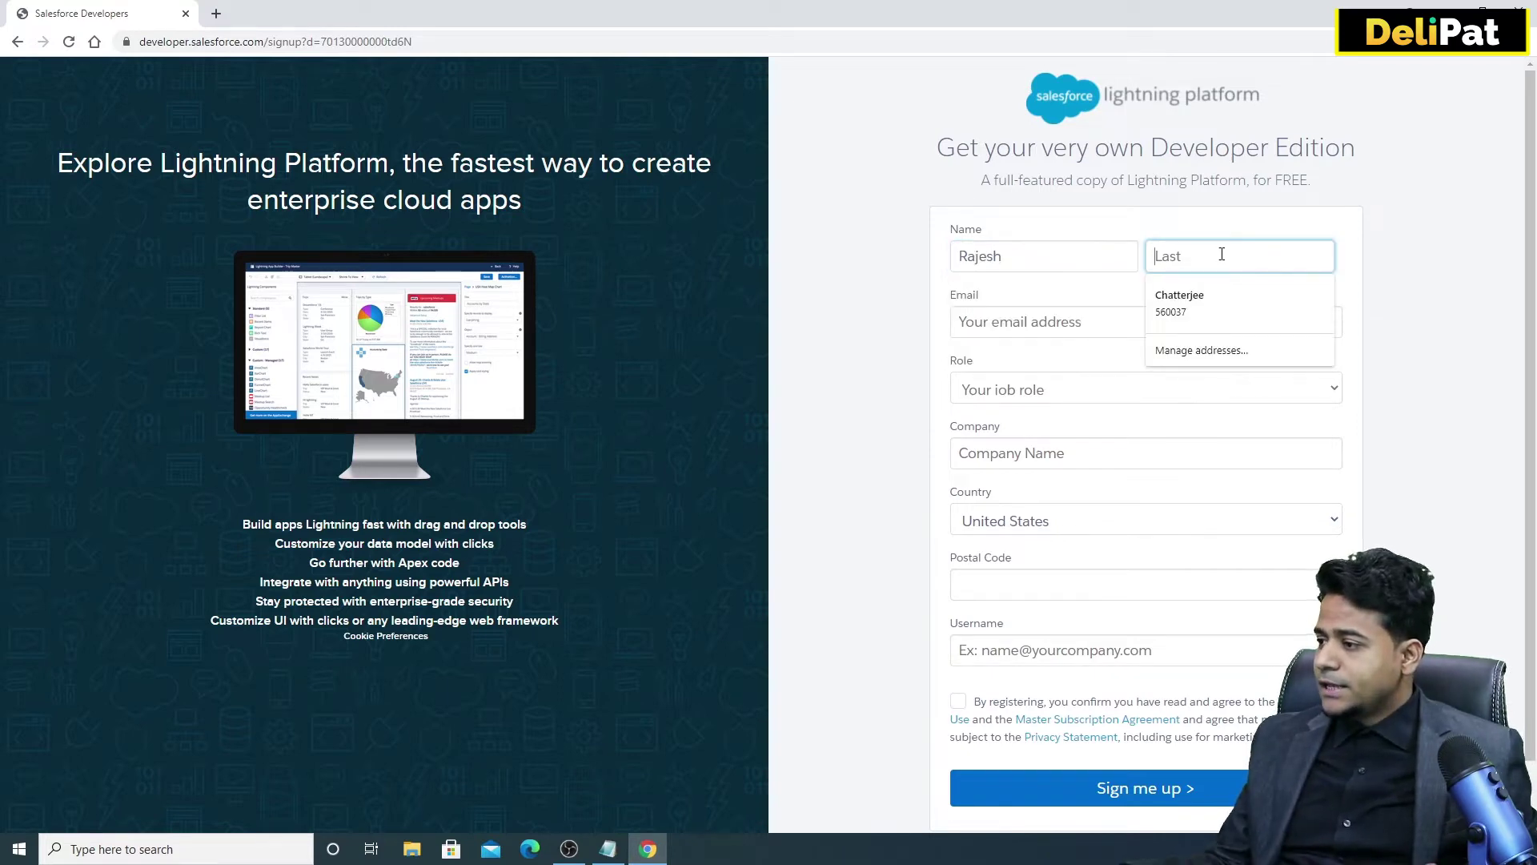
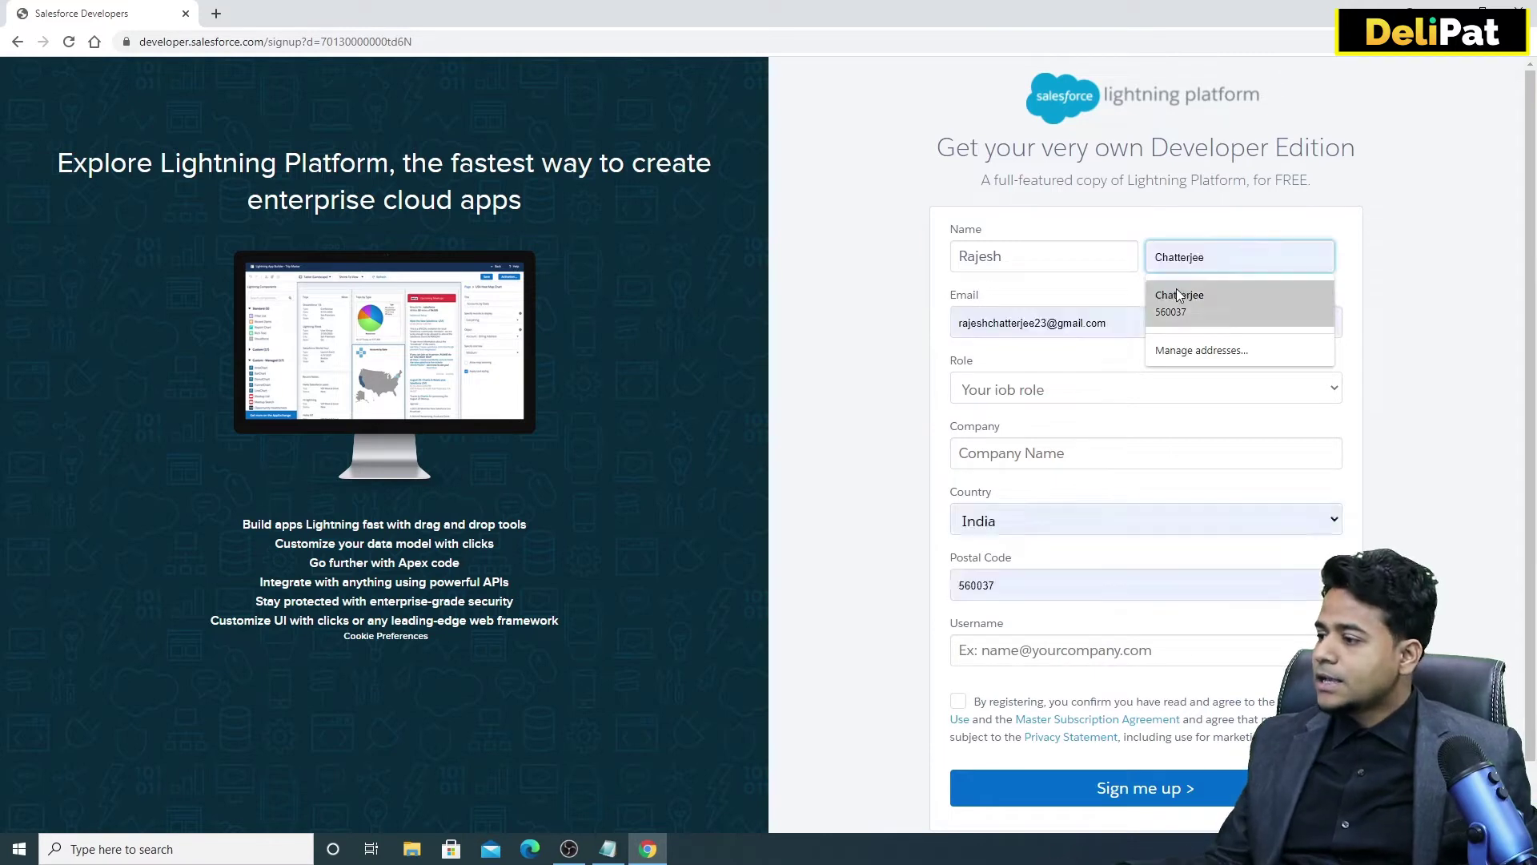
{"action": "key", "text": "Tab"}
{"action": "type", "text": "M"}
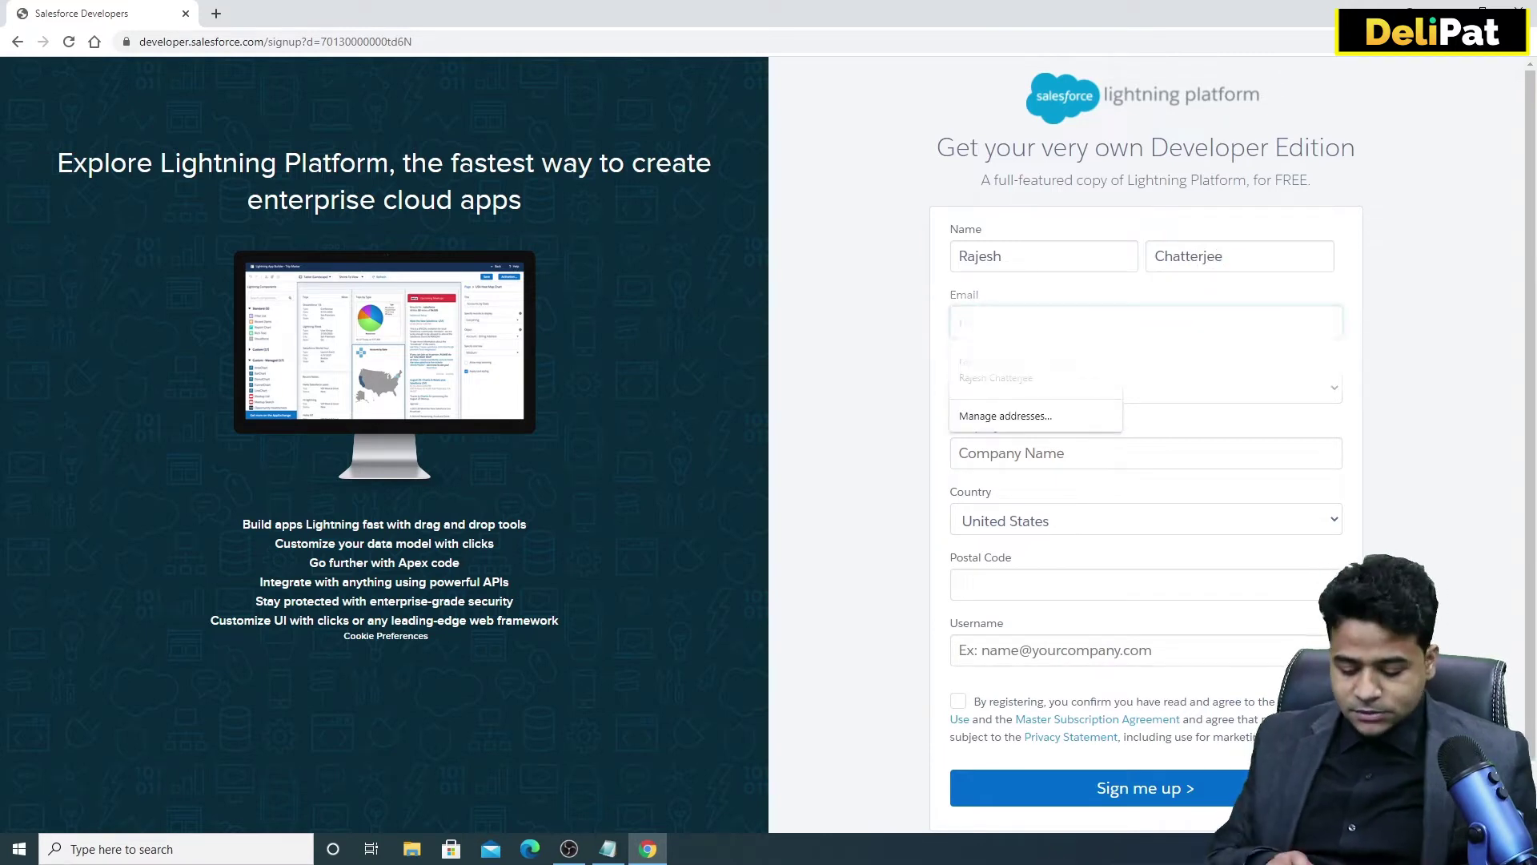
{"action": "type", "text": "ail"}
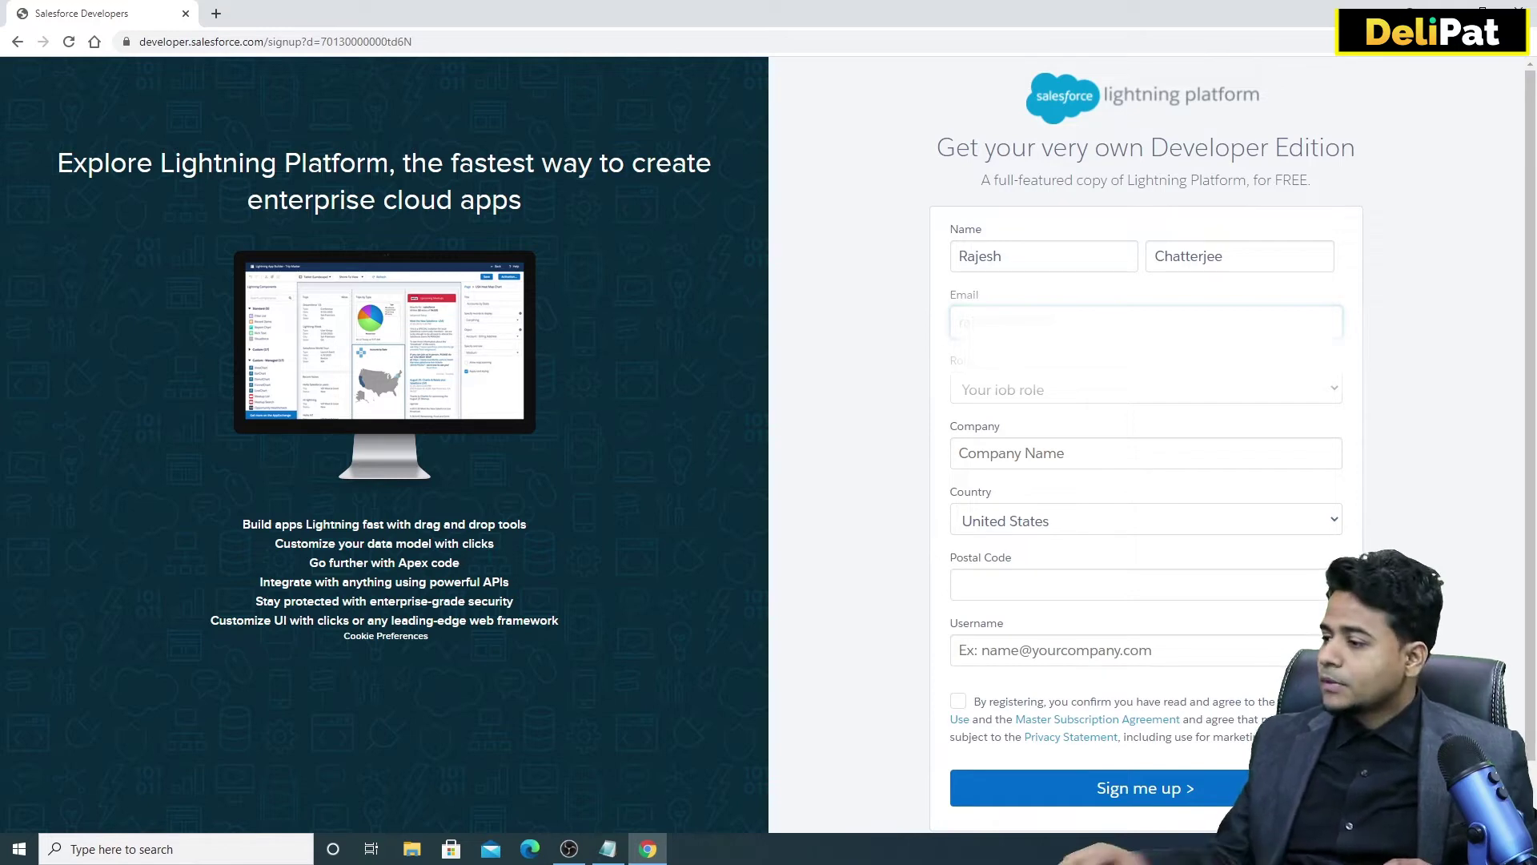
{"action": "left_click", "coordinate": [1051, 390]}
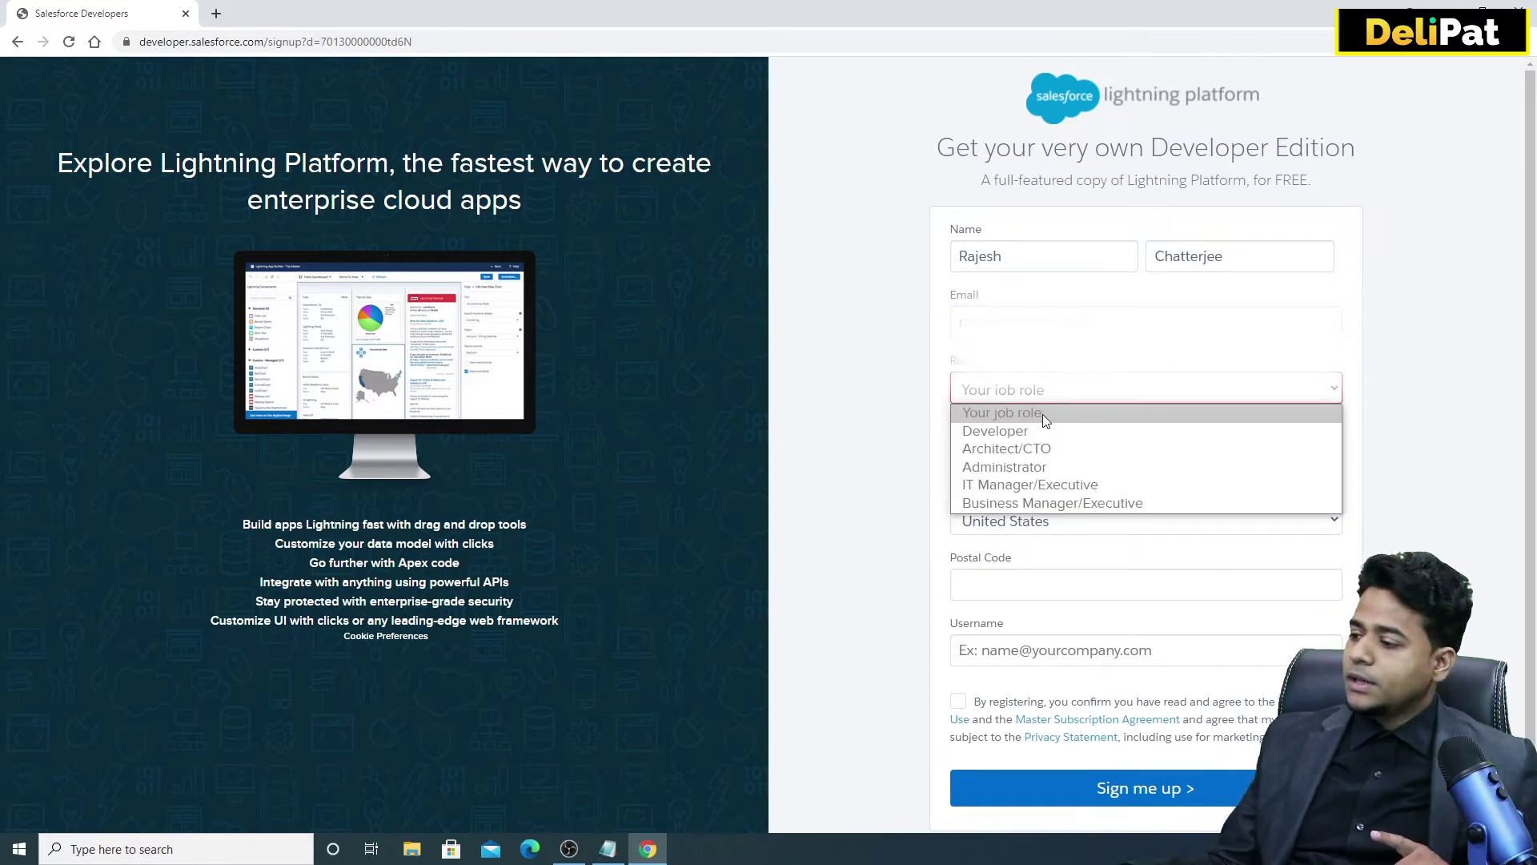
Set the job role to Administrator and the company name to Delipat.
{"action": "left_click", "coordinate": [1050, 472]}
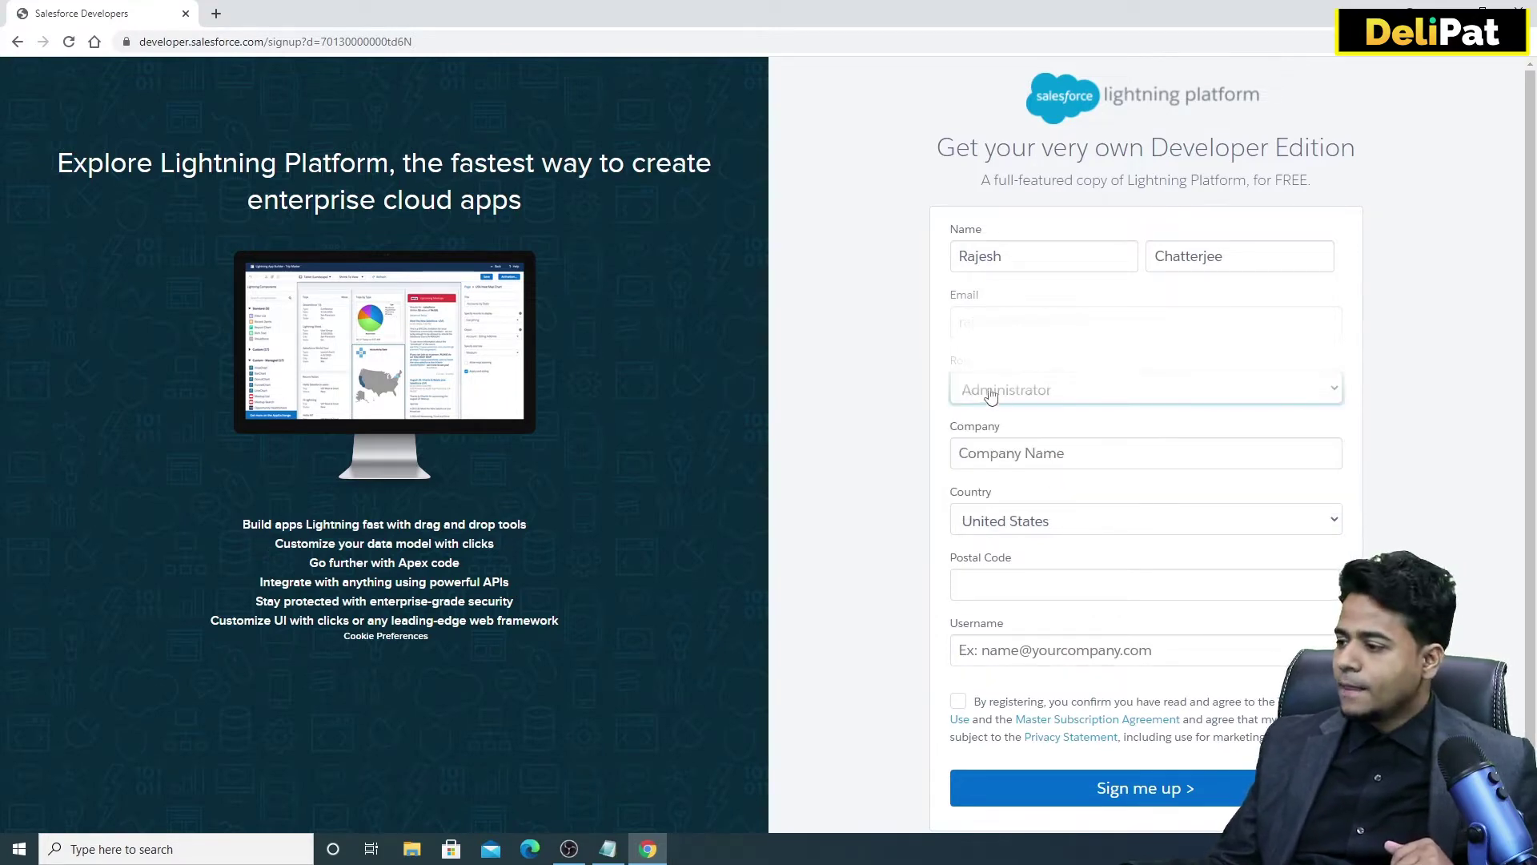
{"action": "left_click", "coordinate": [998, 455]}
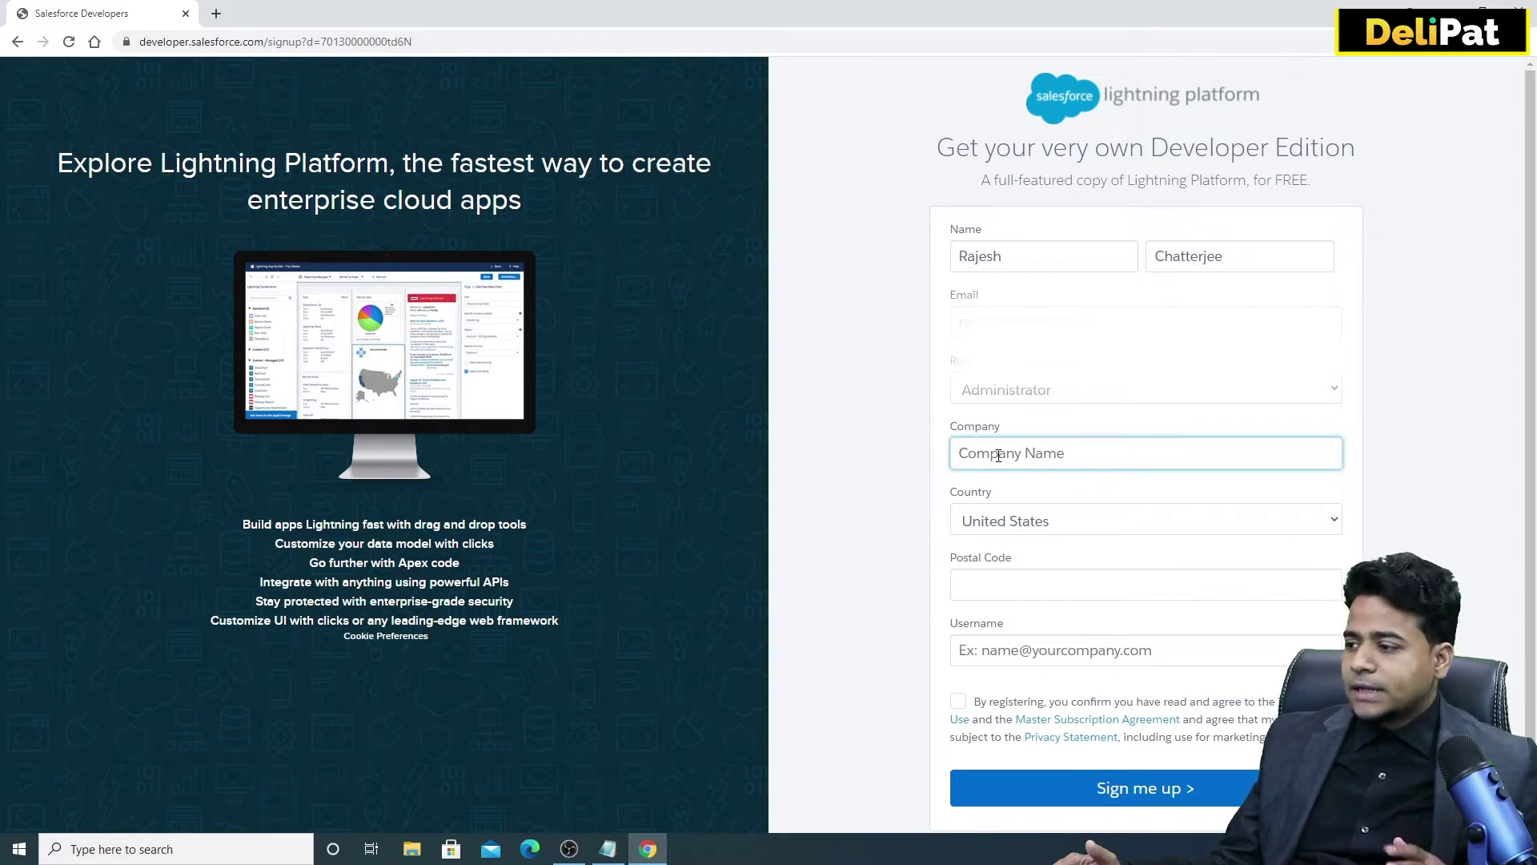
{"action": "type", "text": "Delipat"}
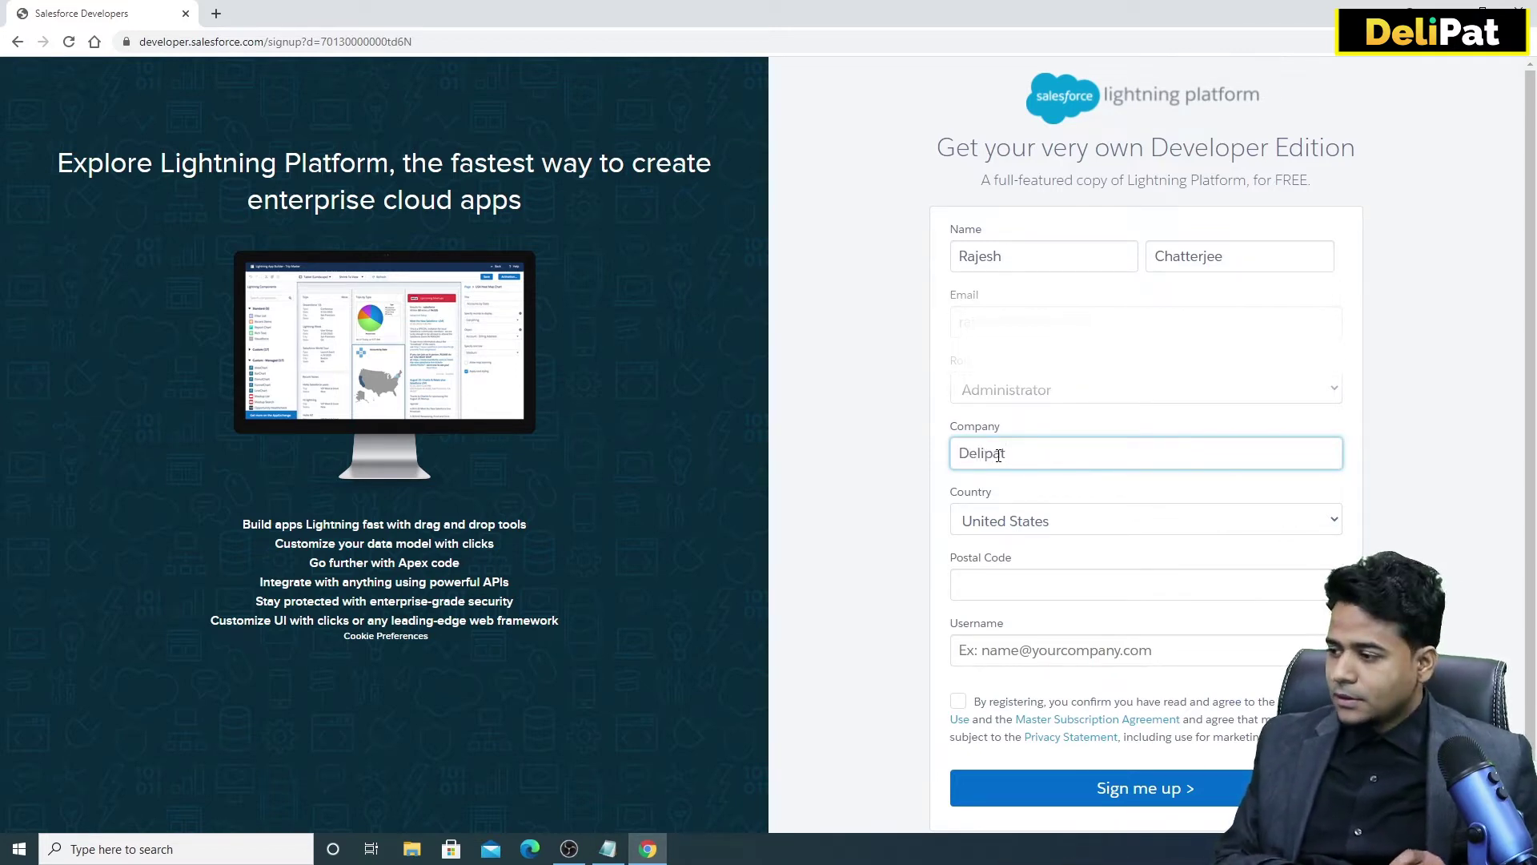
Select India as the country and enter the postal code.
{"action": "left_click", "coordinate": [1011, 522]}
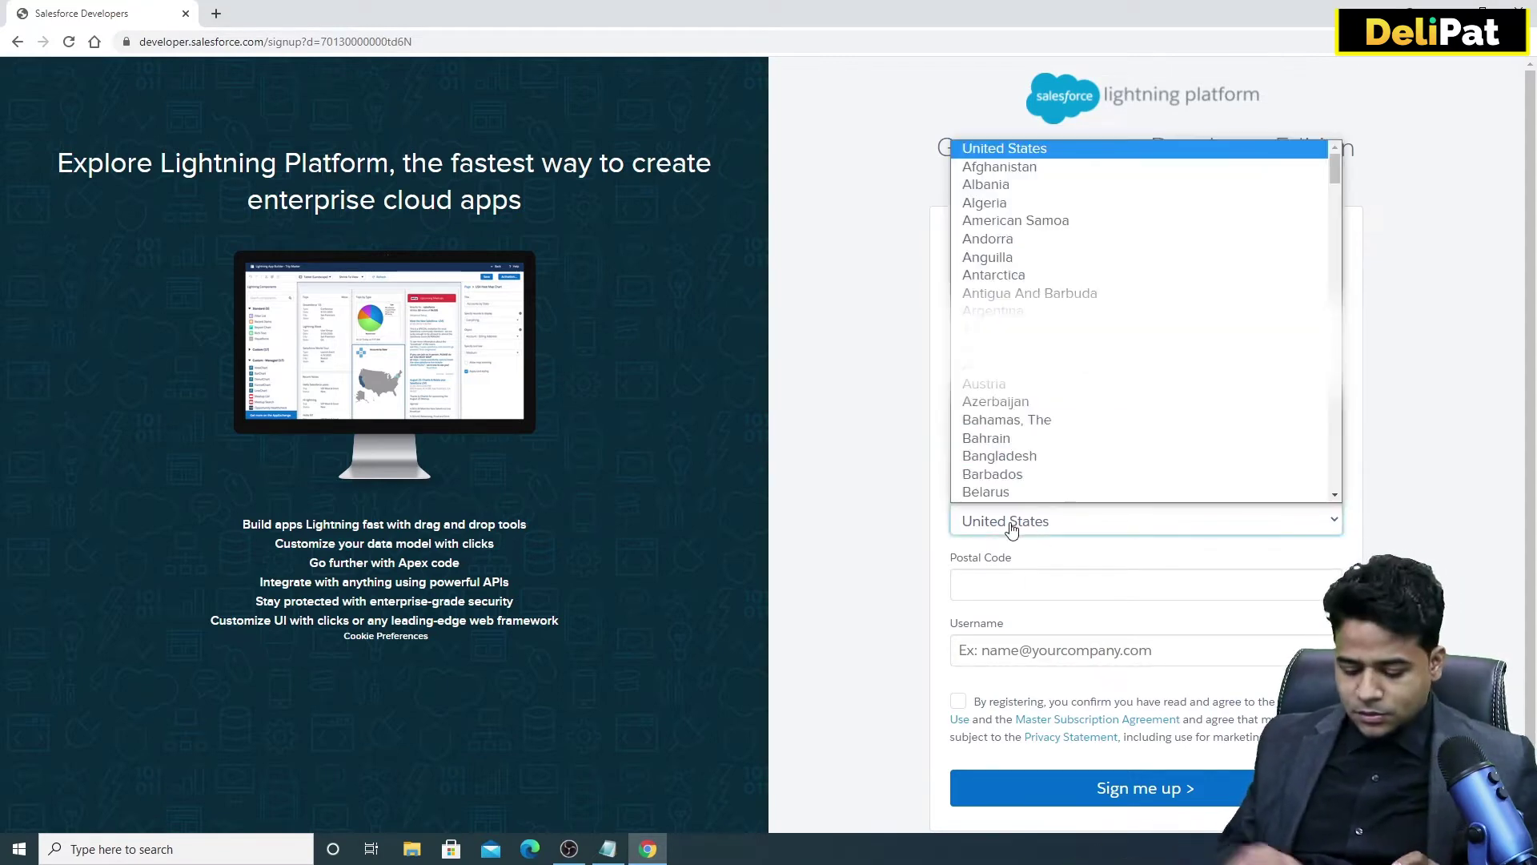
{"action": "type", "text": "india"}
{"action": "key", "text": "Return"}
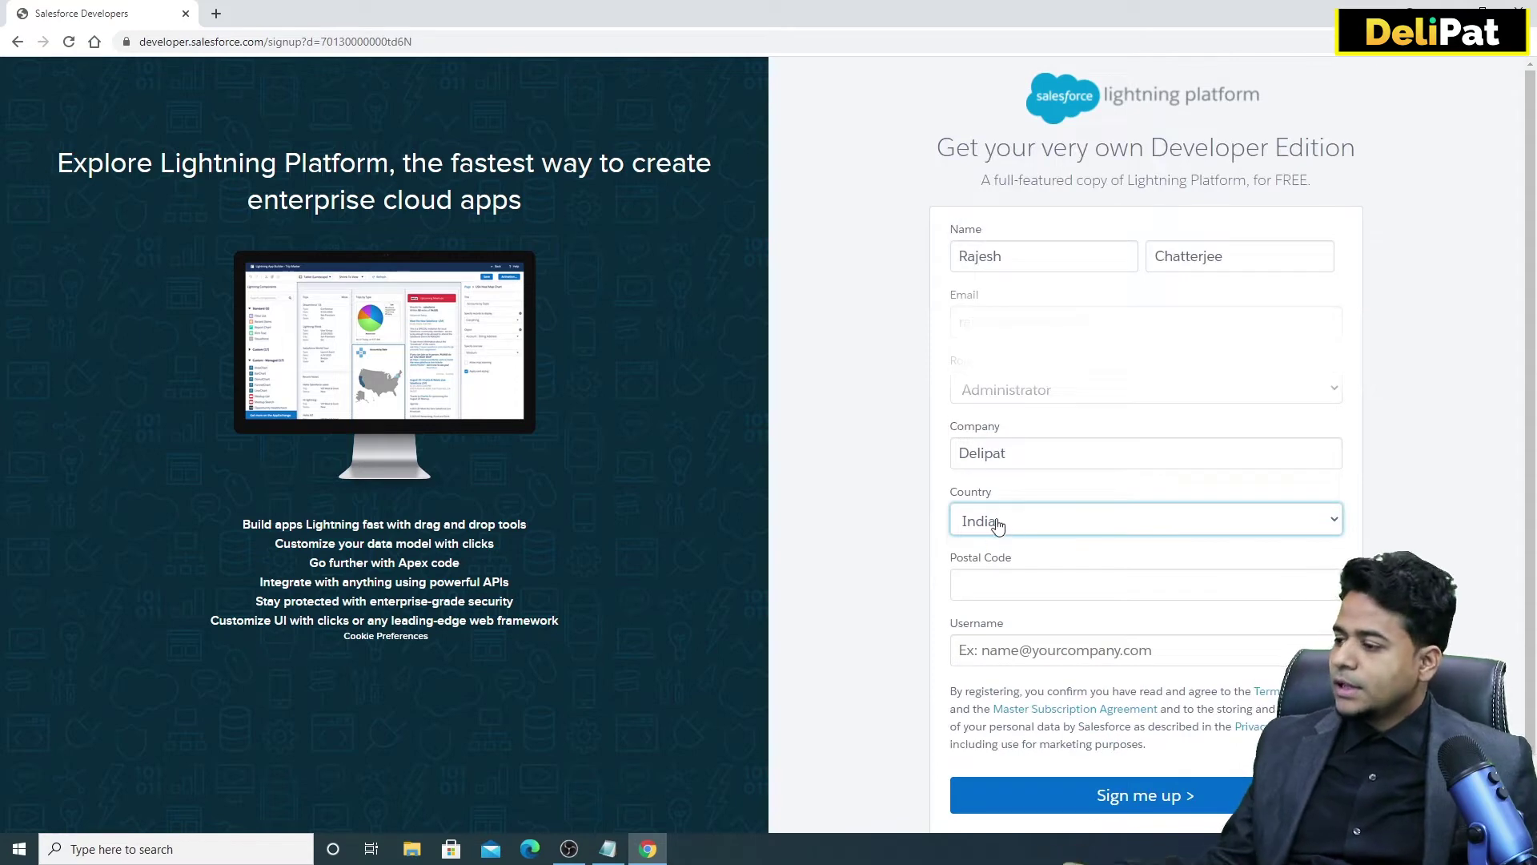
{"action": "left_click", "coordinate": [993, 579]}
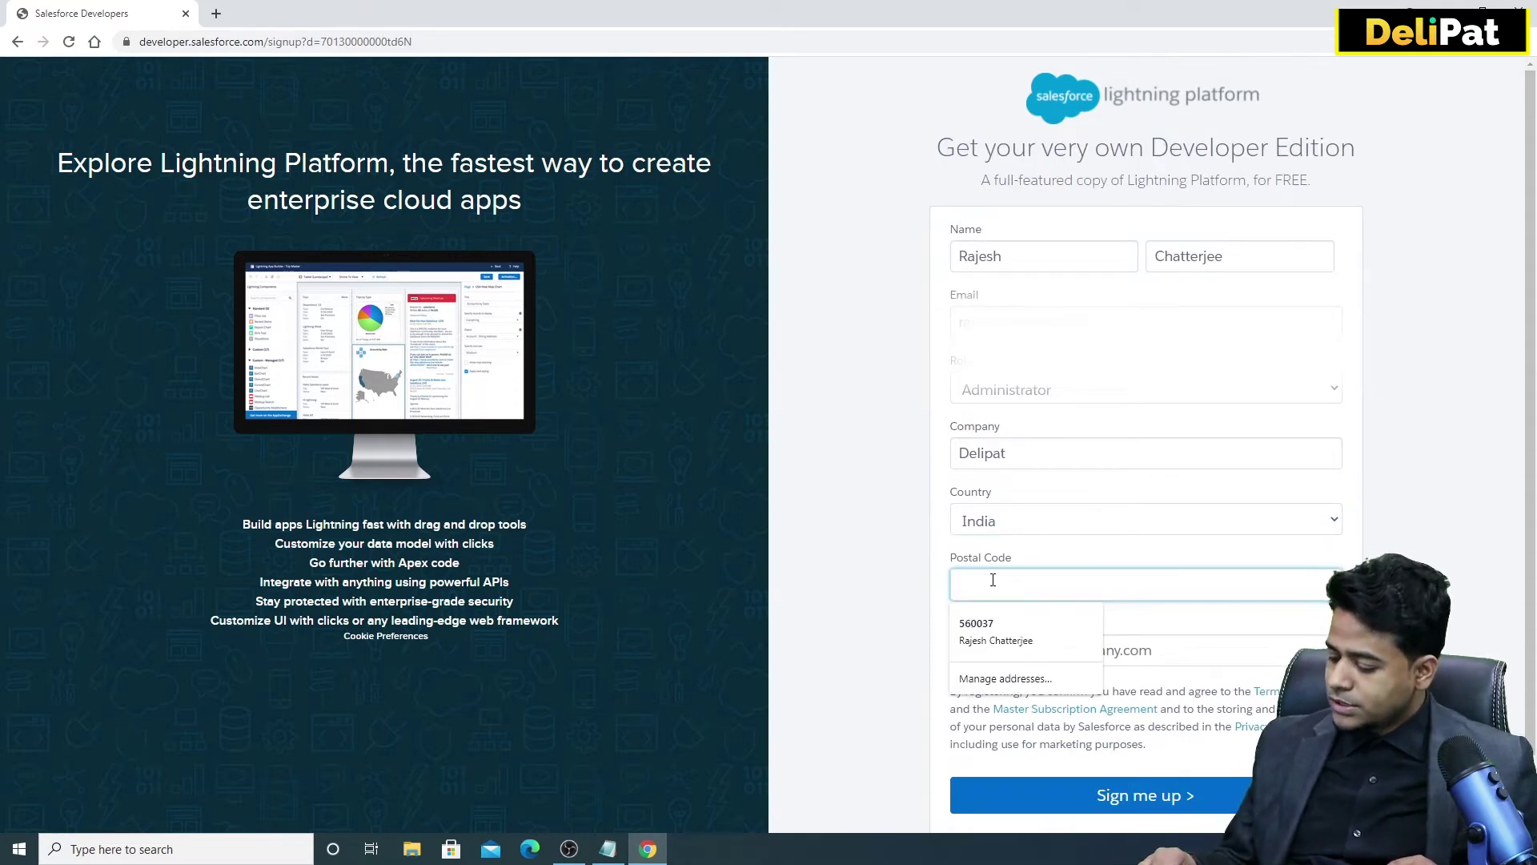
{"action": "type", "text": "713147"}
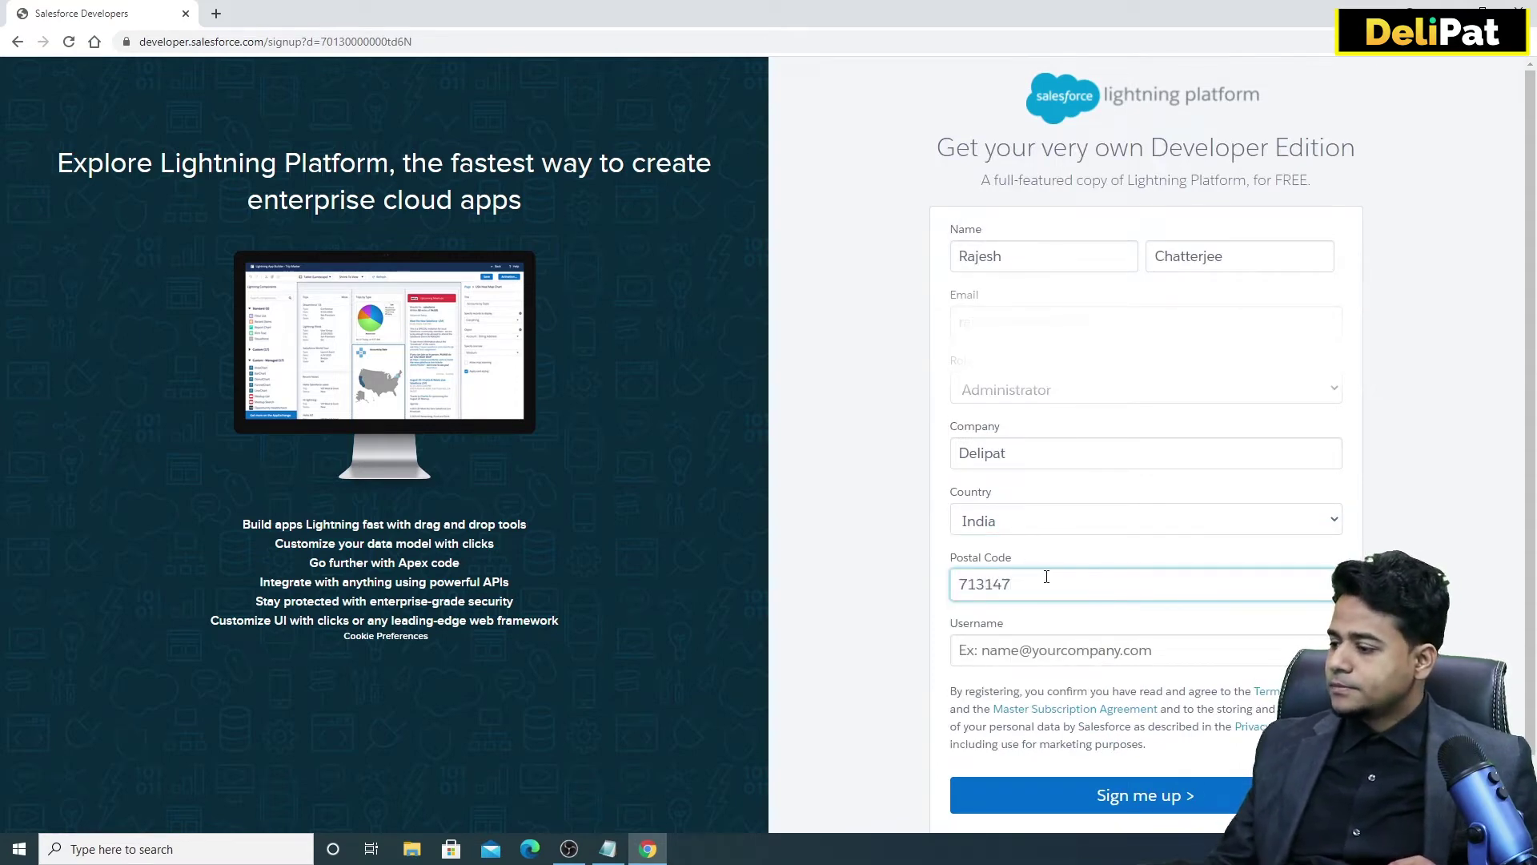
{"action": "scroll", "coordinate": [1000, 582], "scroll_direction": "down", "scroll_amount": 1}
{"action": "left_click", "coordinate": [1029, 584]}
{"action": "right_click", "coordinate": [1030, 584]}
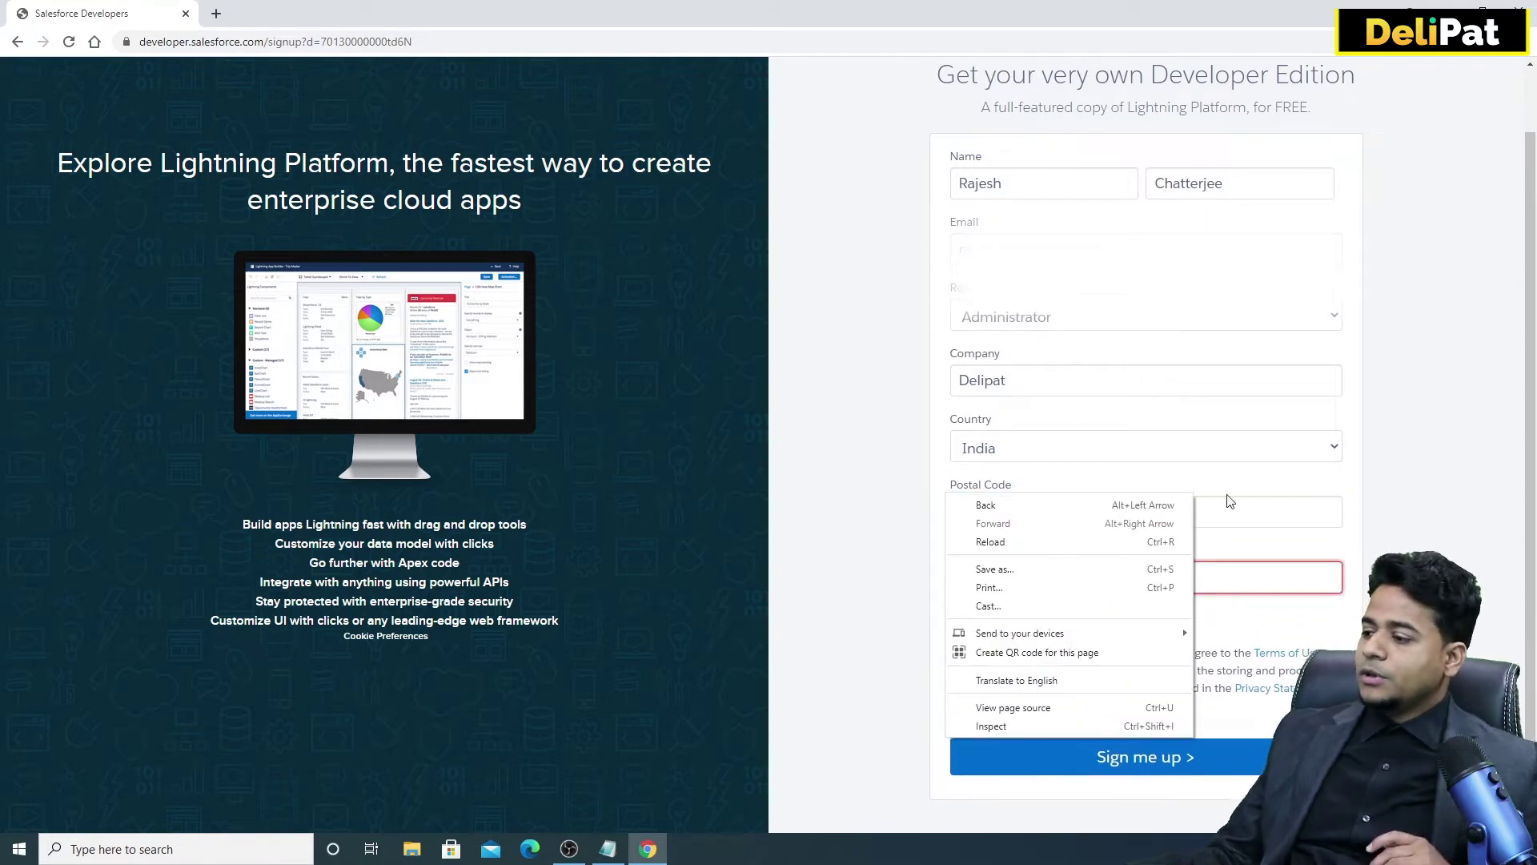
{"action": "key", "text": "Escape"}
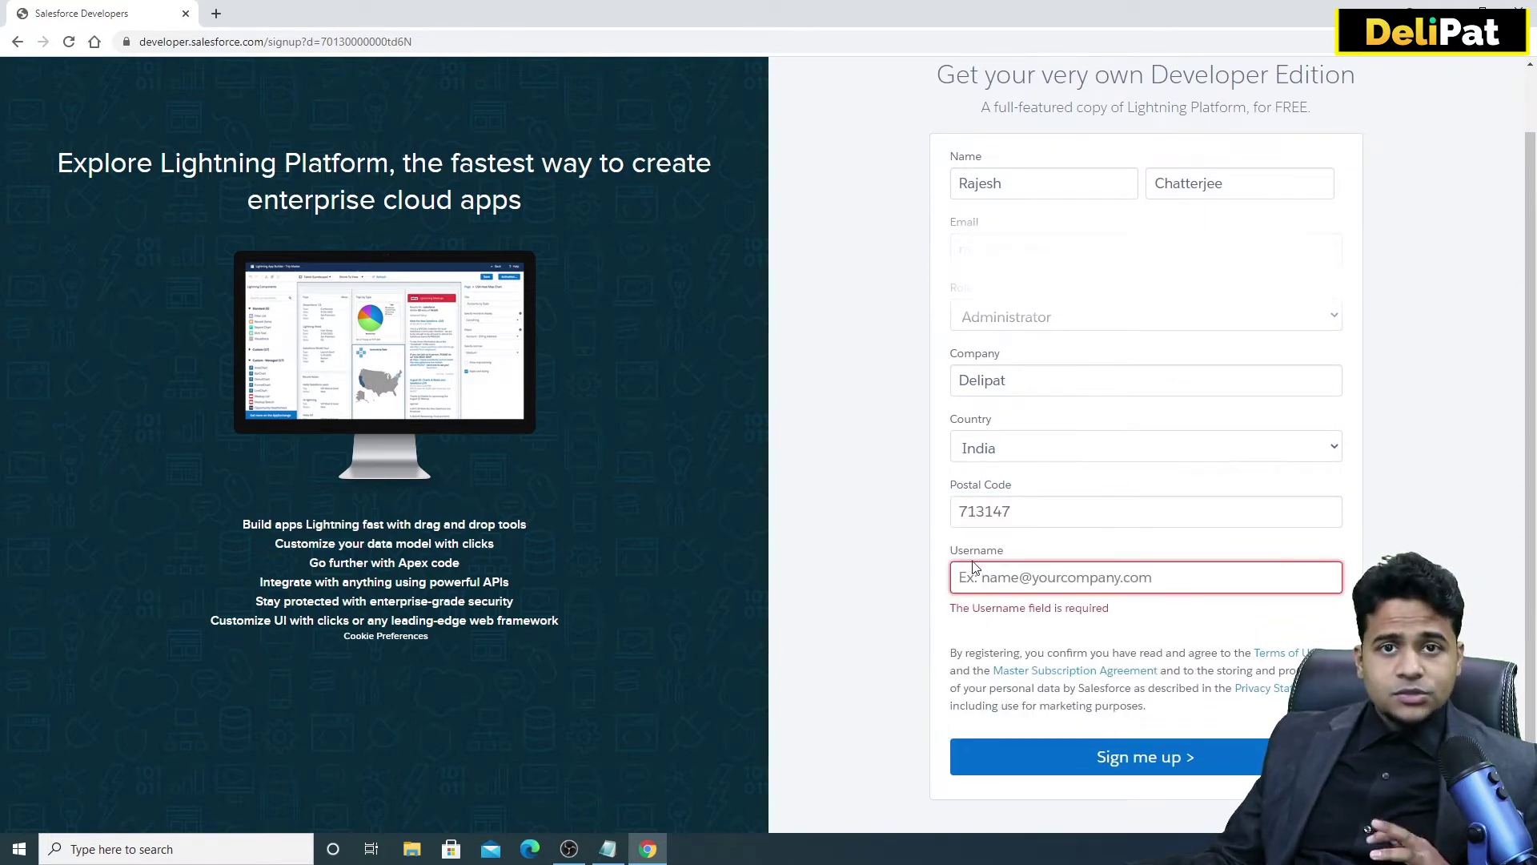
{"action": "scroll", "coordinate": [974, 567], "scroll_direction": "up", "scroll_amount": 1}
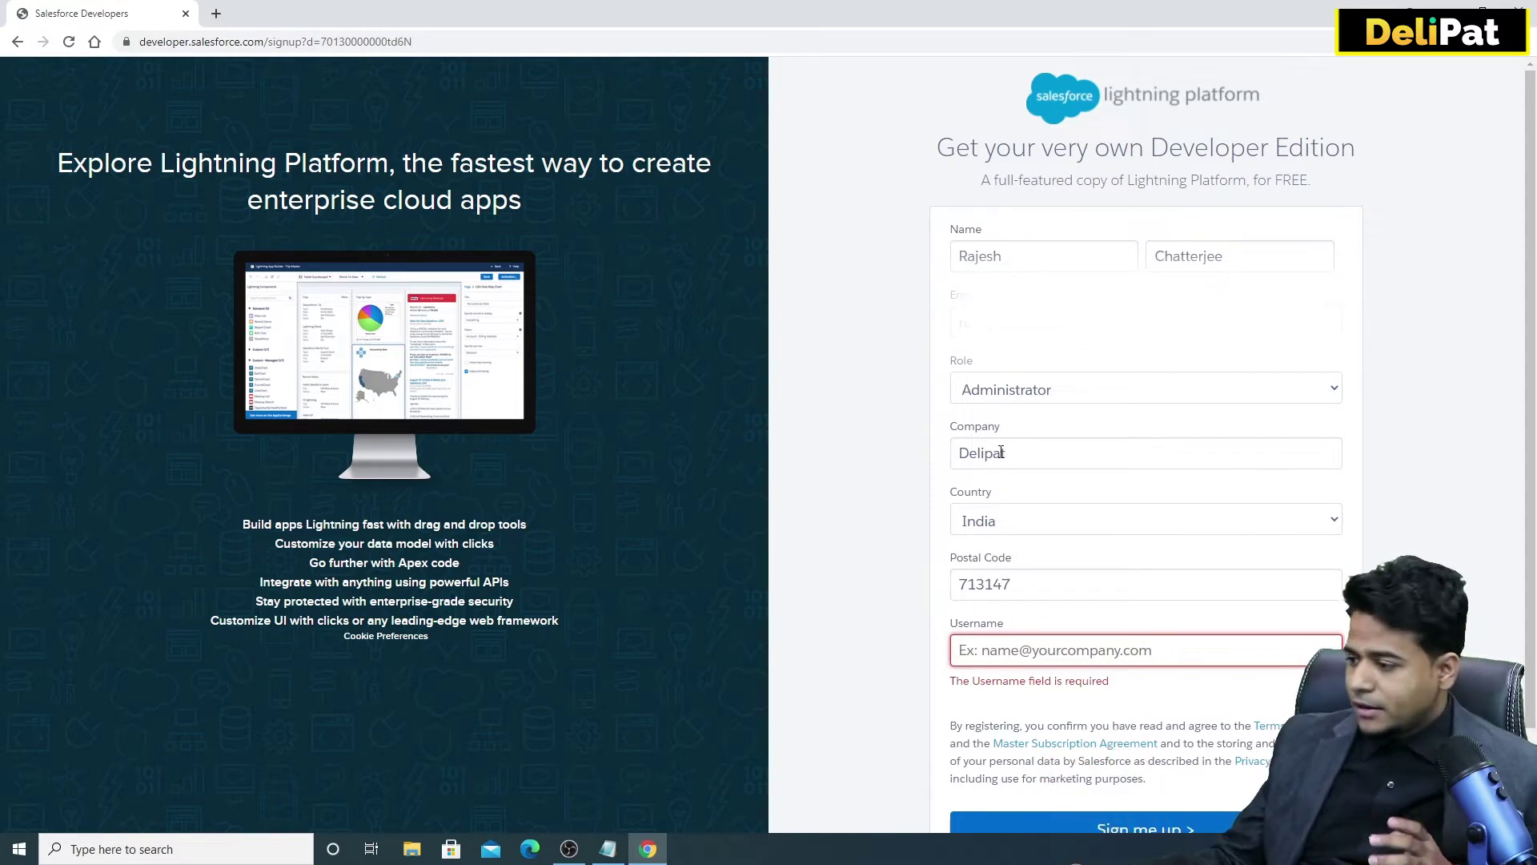
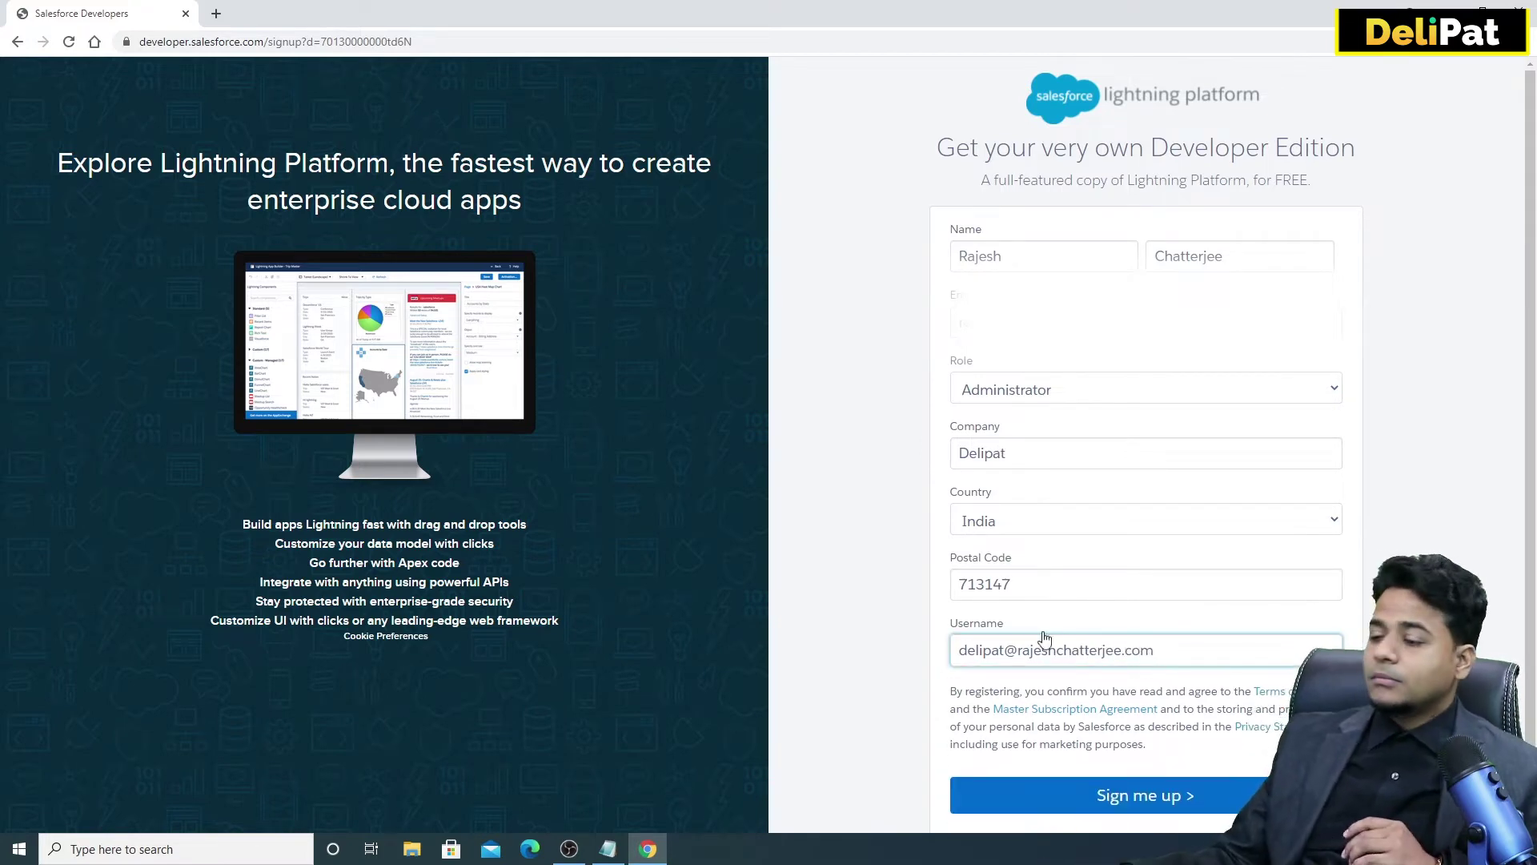
Enter an email-style username in the Username field.
{"action": "left_click_drag", "start_coordinate": [1131, 650], "coordinate": [970, 655]}
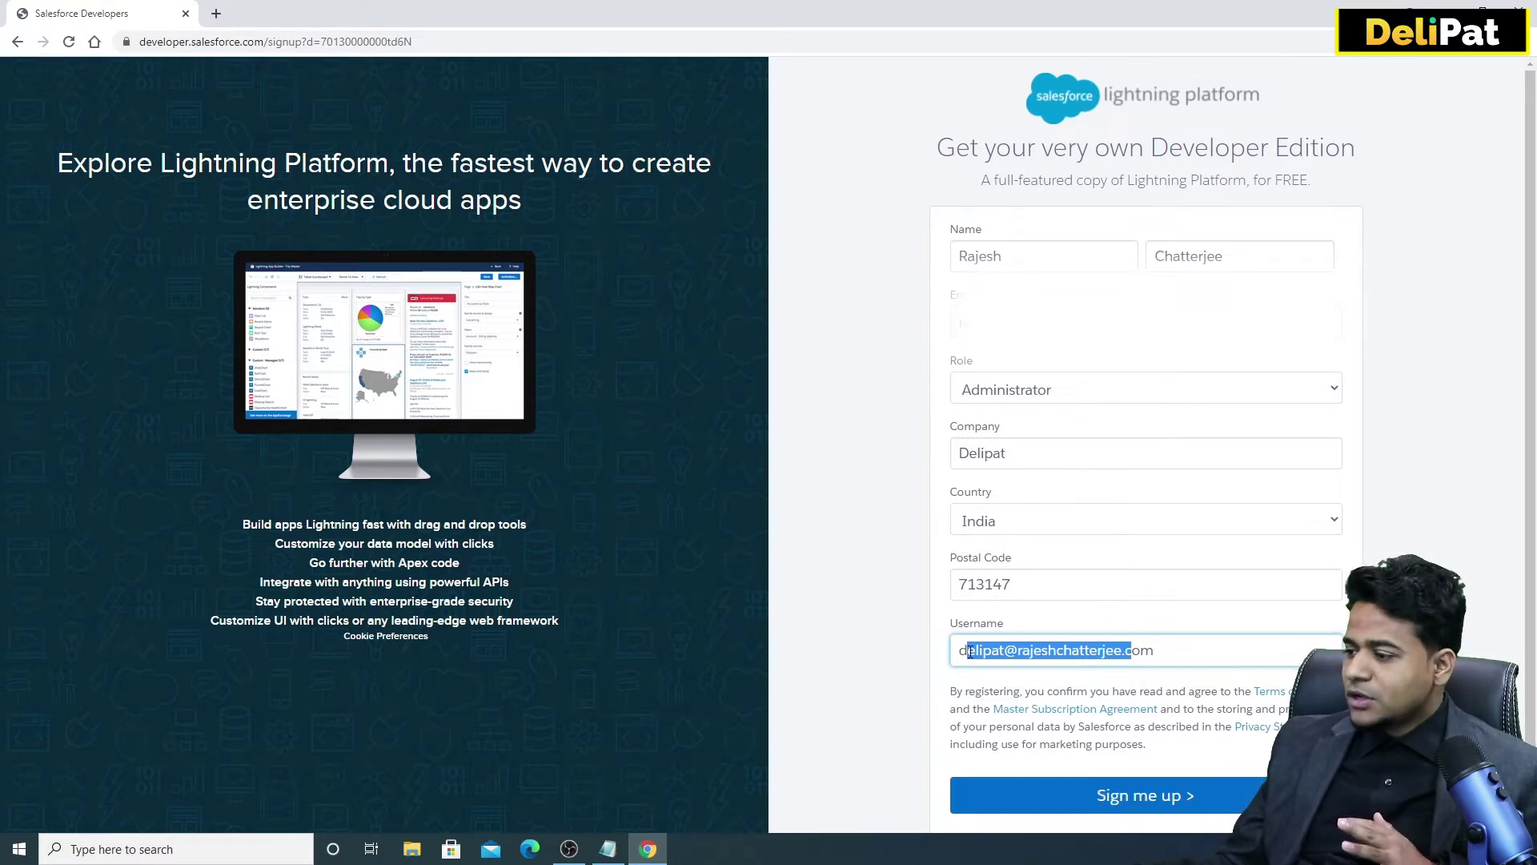
{"action": "left_click", "coordinate": [970, 653]}
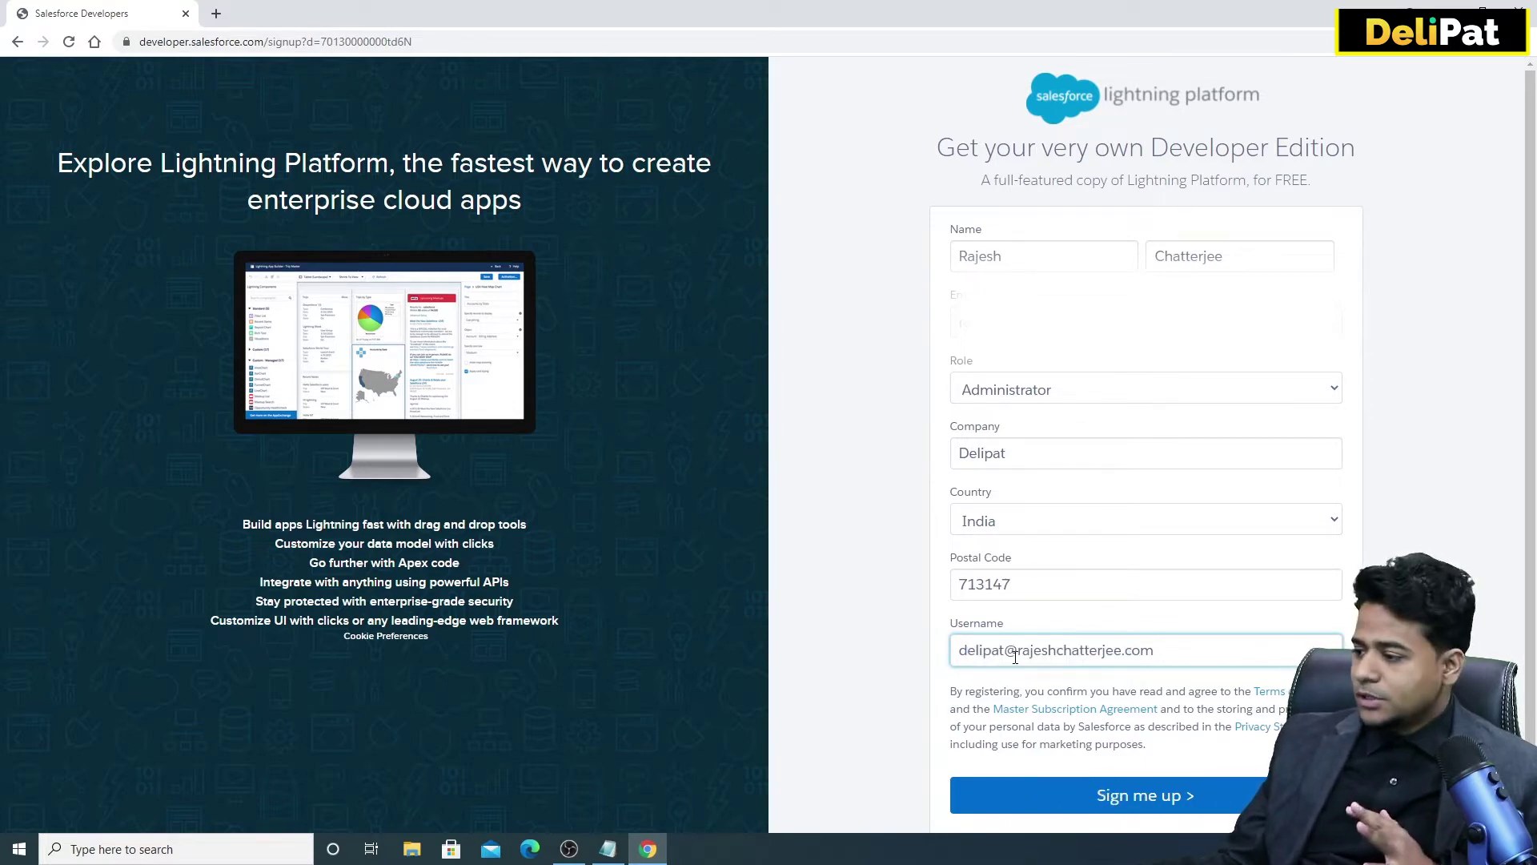
Replace the part of the username before the @ with practice.
{"action": "double_click", "coordinate": [986, 653]}
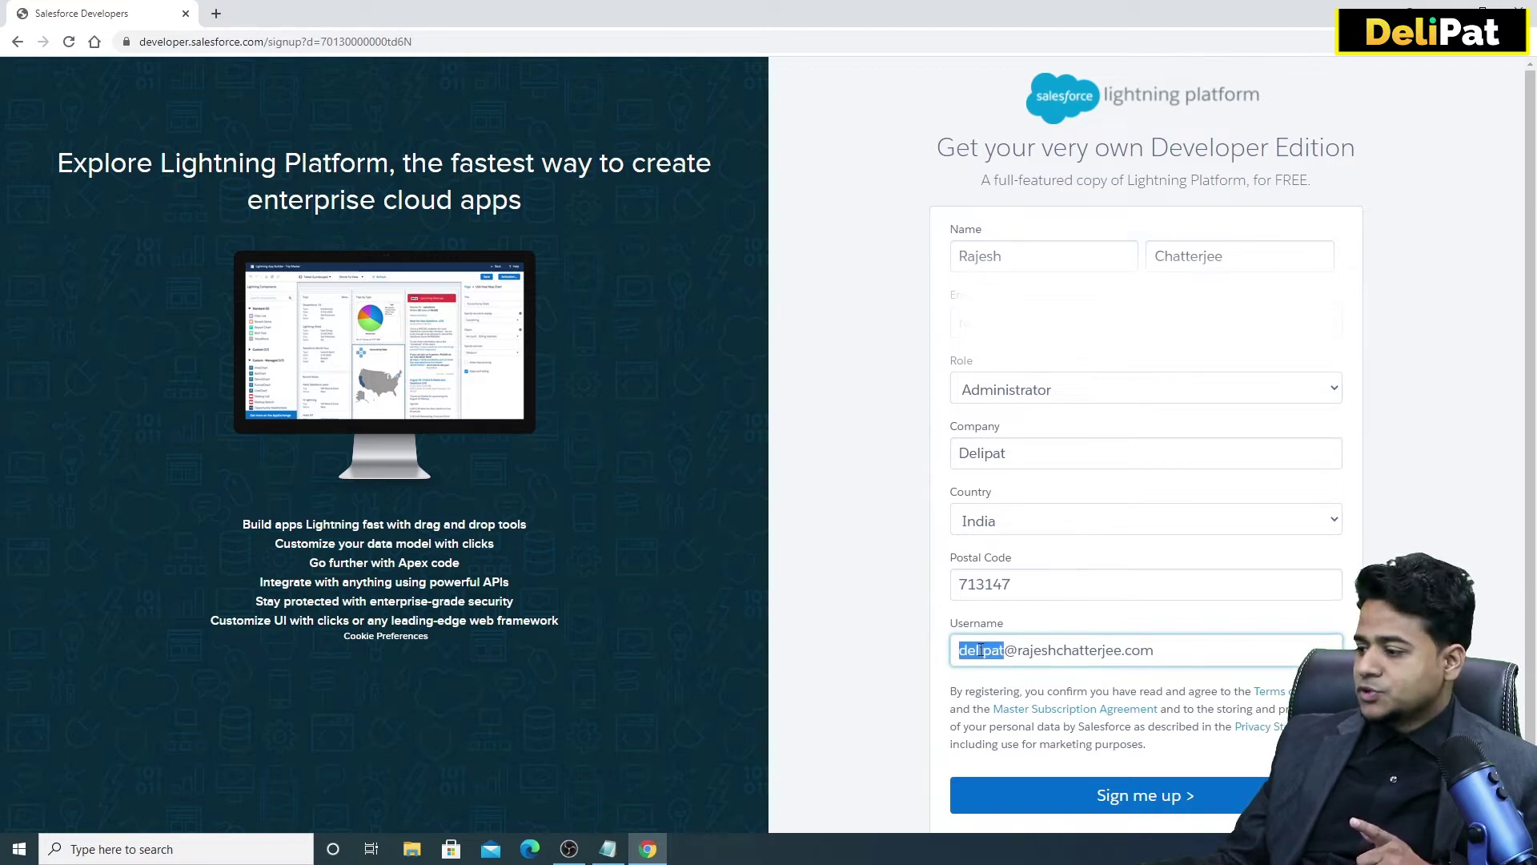
{"action": "type", "text": "prat"}
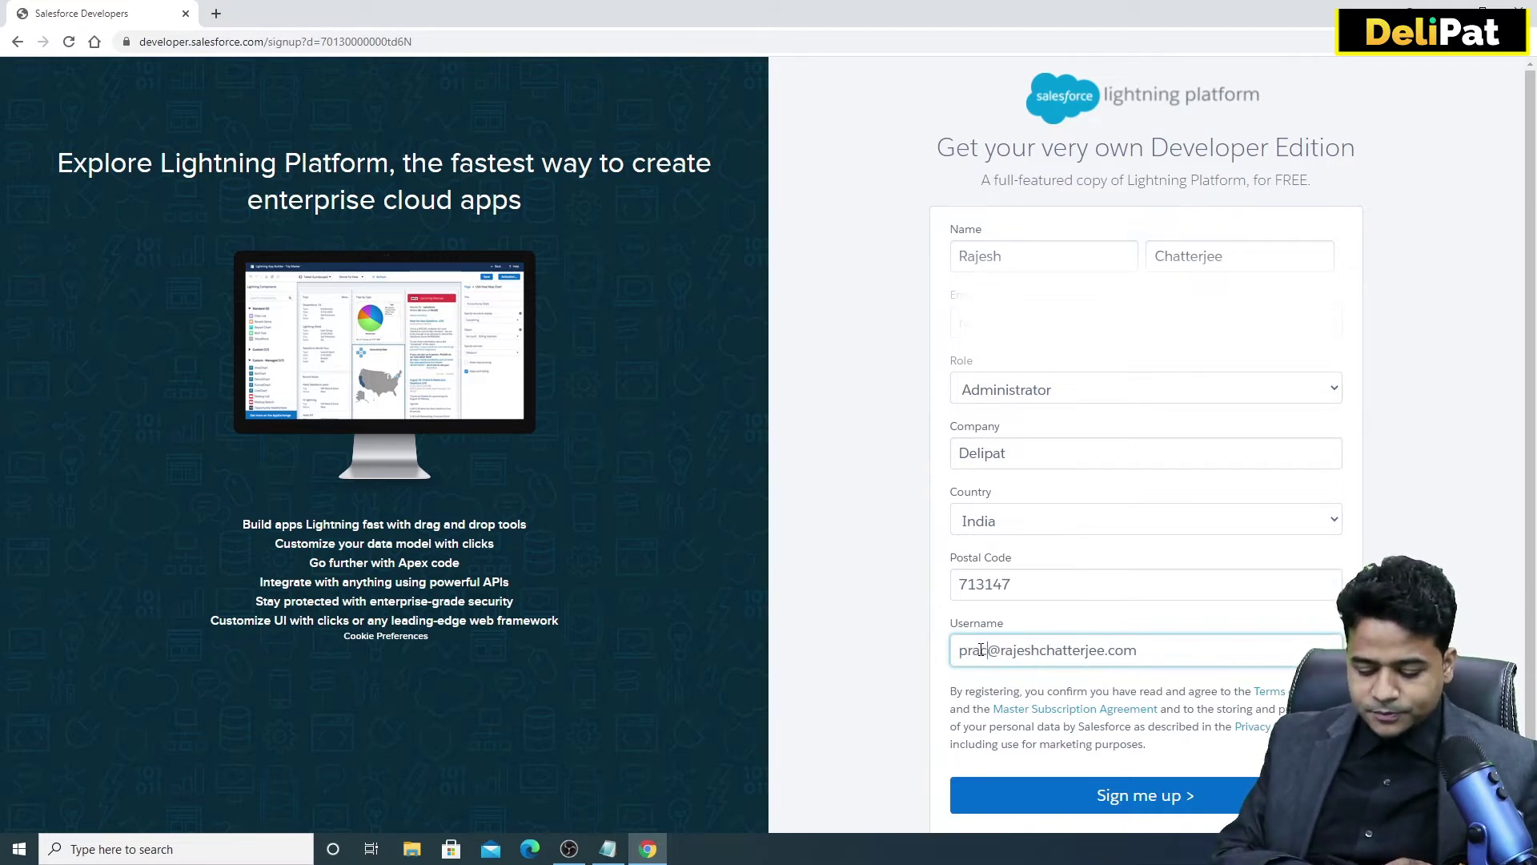
{"action": "key", "text": "BackSpace"}
{"action": "type", "text": "c"}
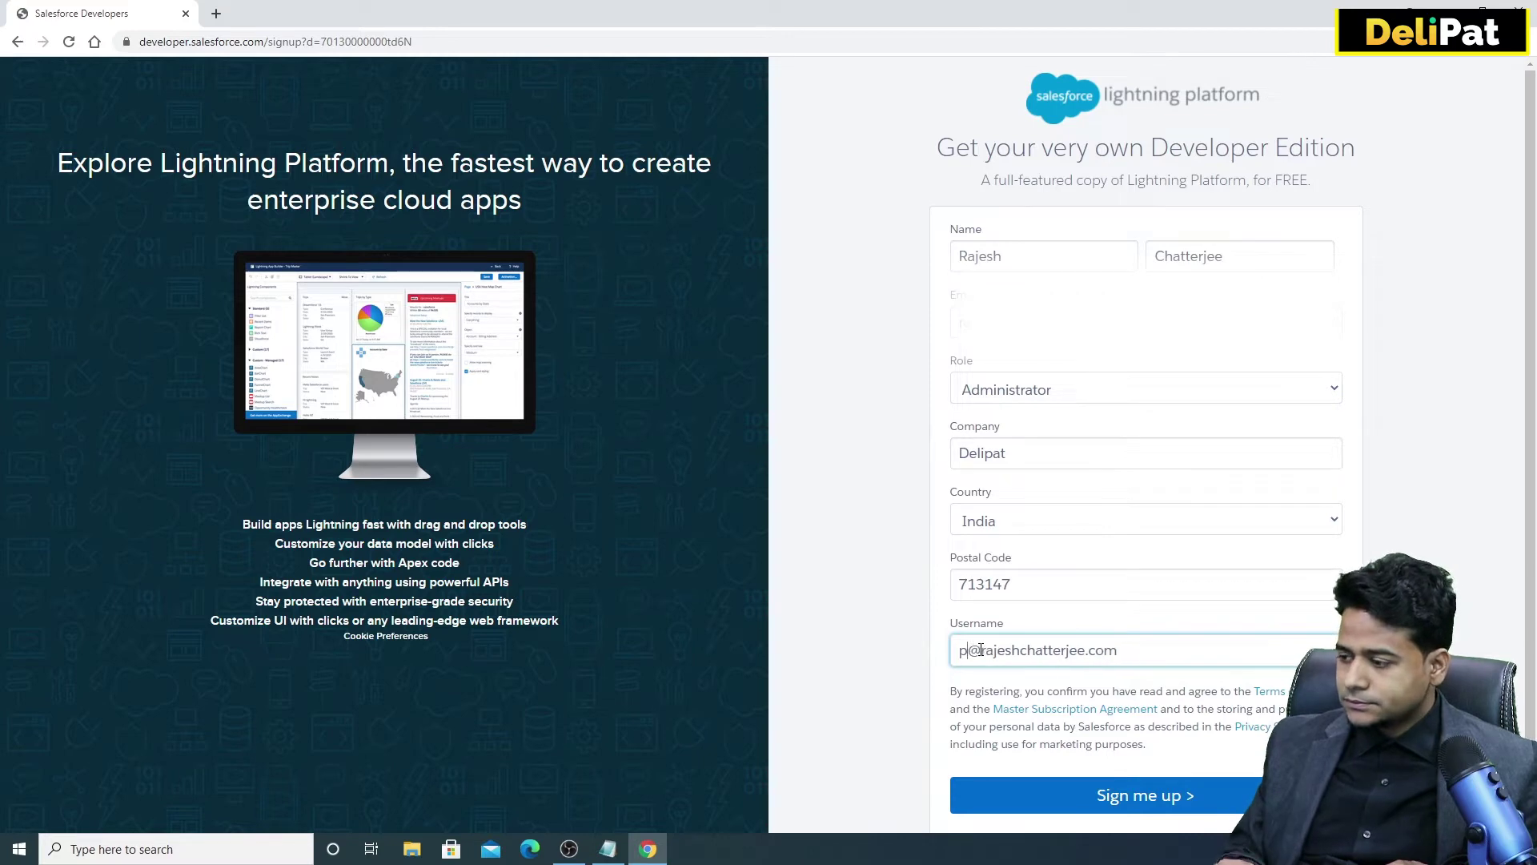
{"action": "type", "text": "tice"}
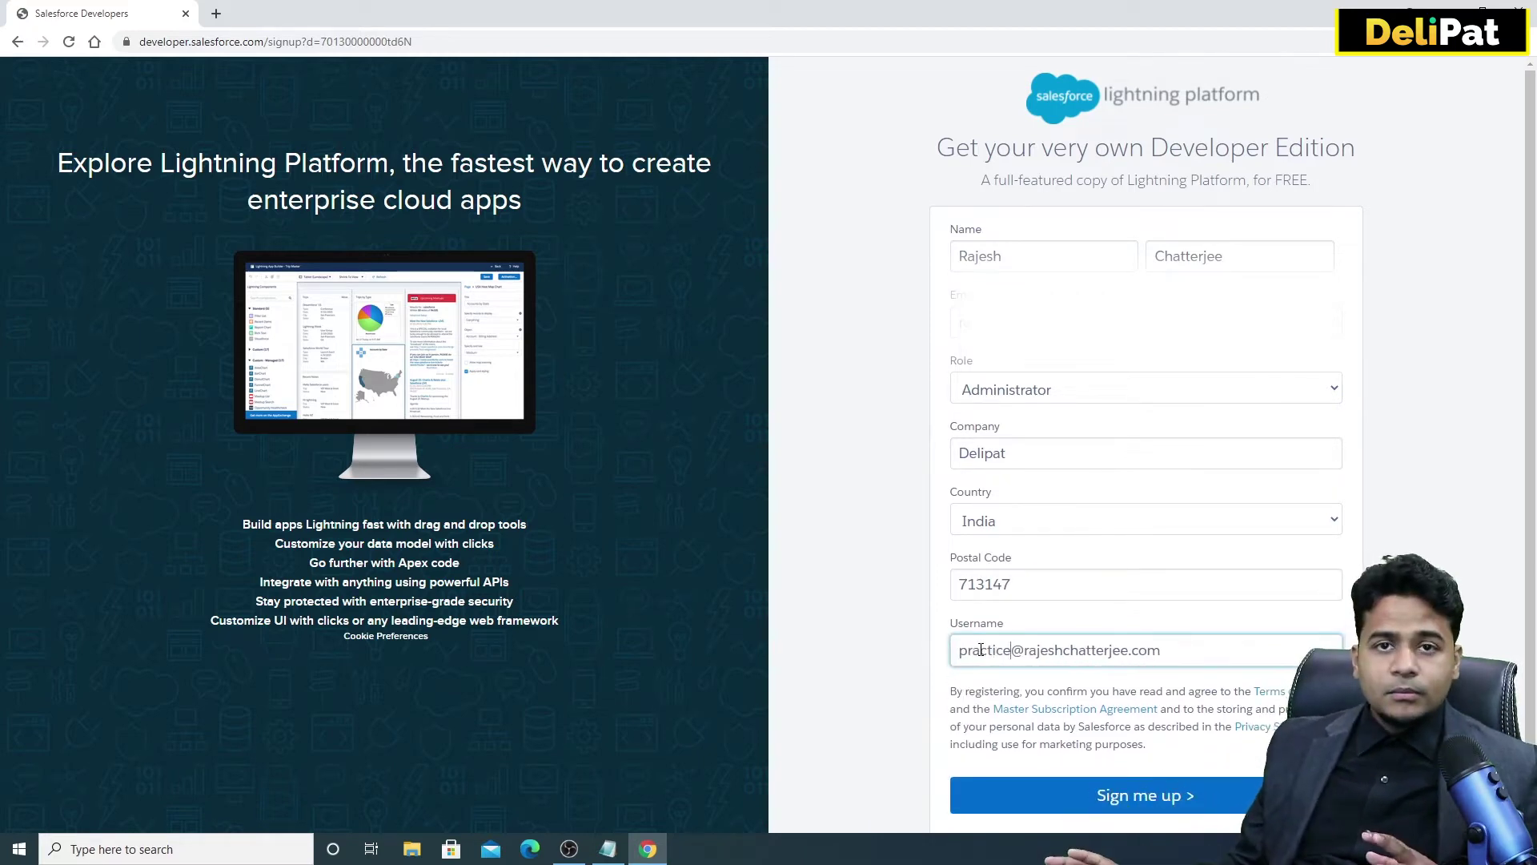
Check that the username now begins with practice@ and all sign-up fields are filled.
{"action": "triple_click", "coordinate": [980, 649]}
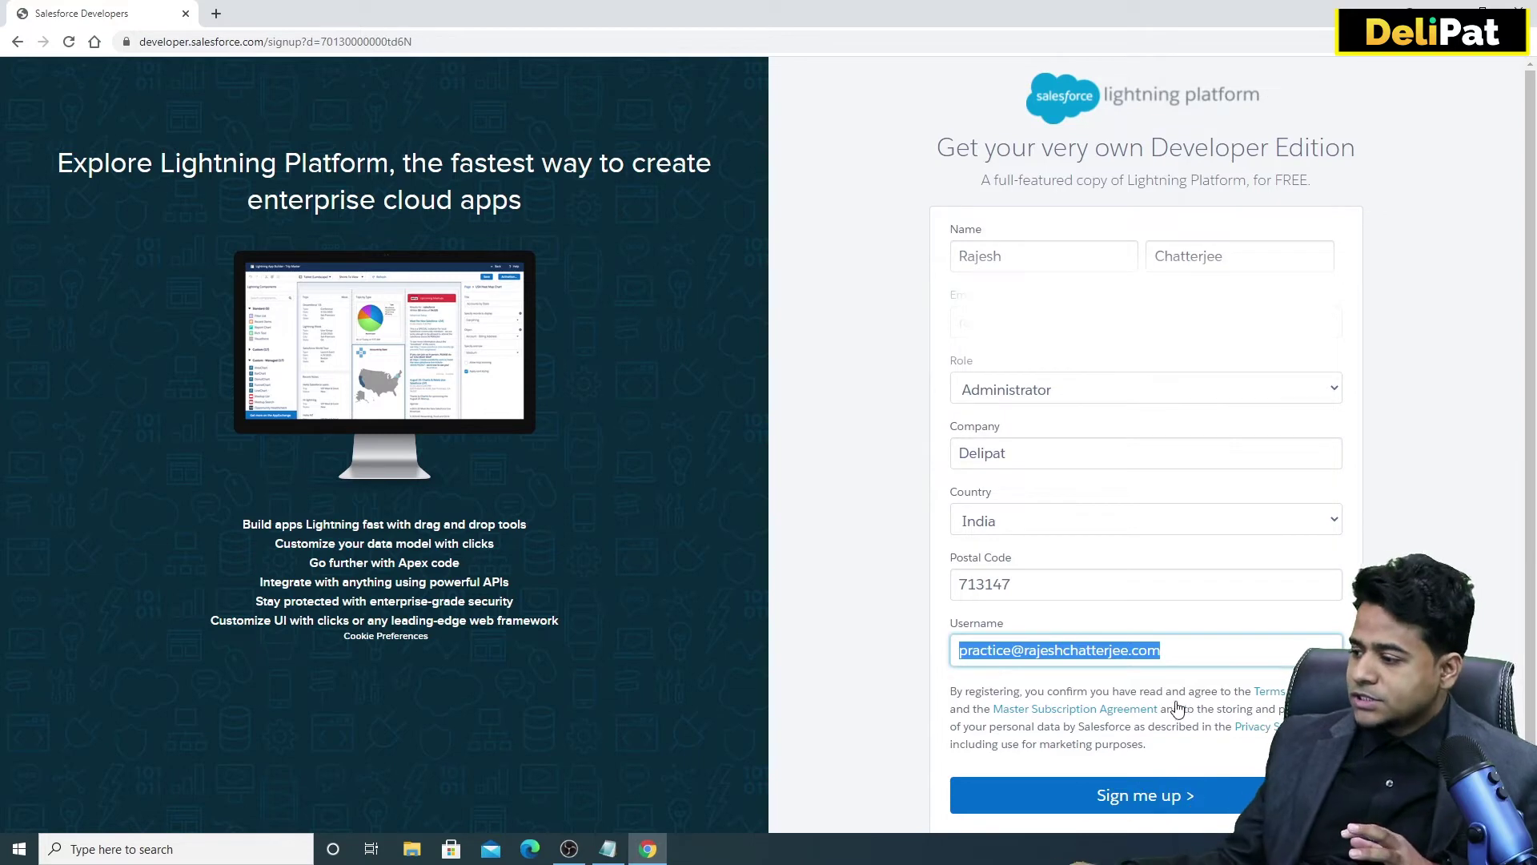
{"action": "double_click", "coordinate": [987, 654]}
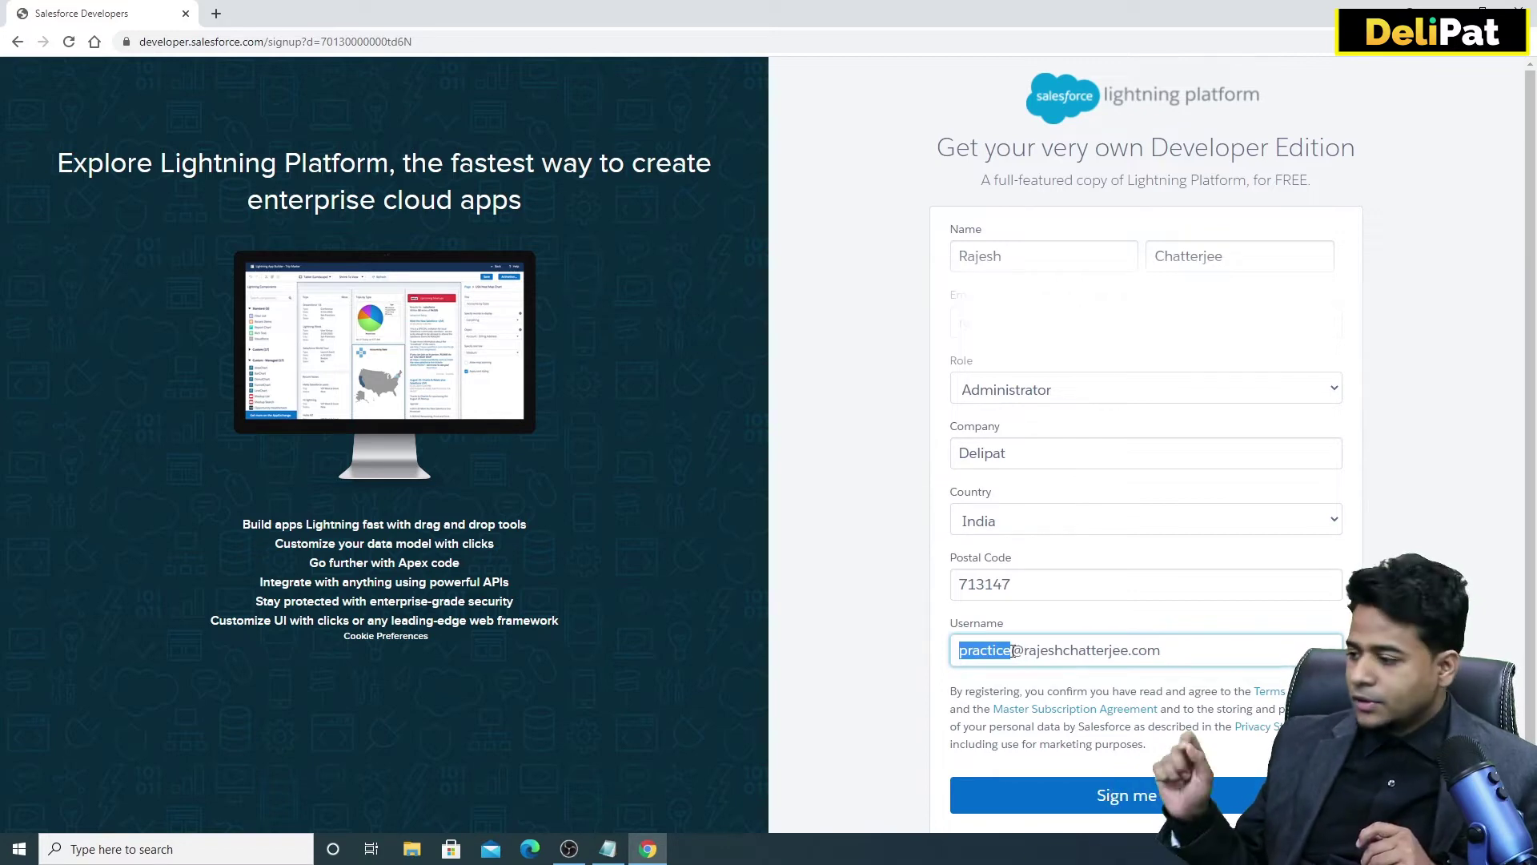
{"action": "left_click", "coordinate": [1034, 652]}
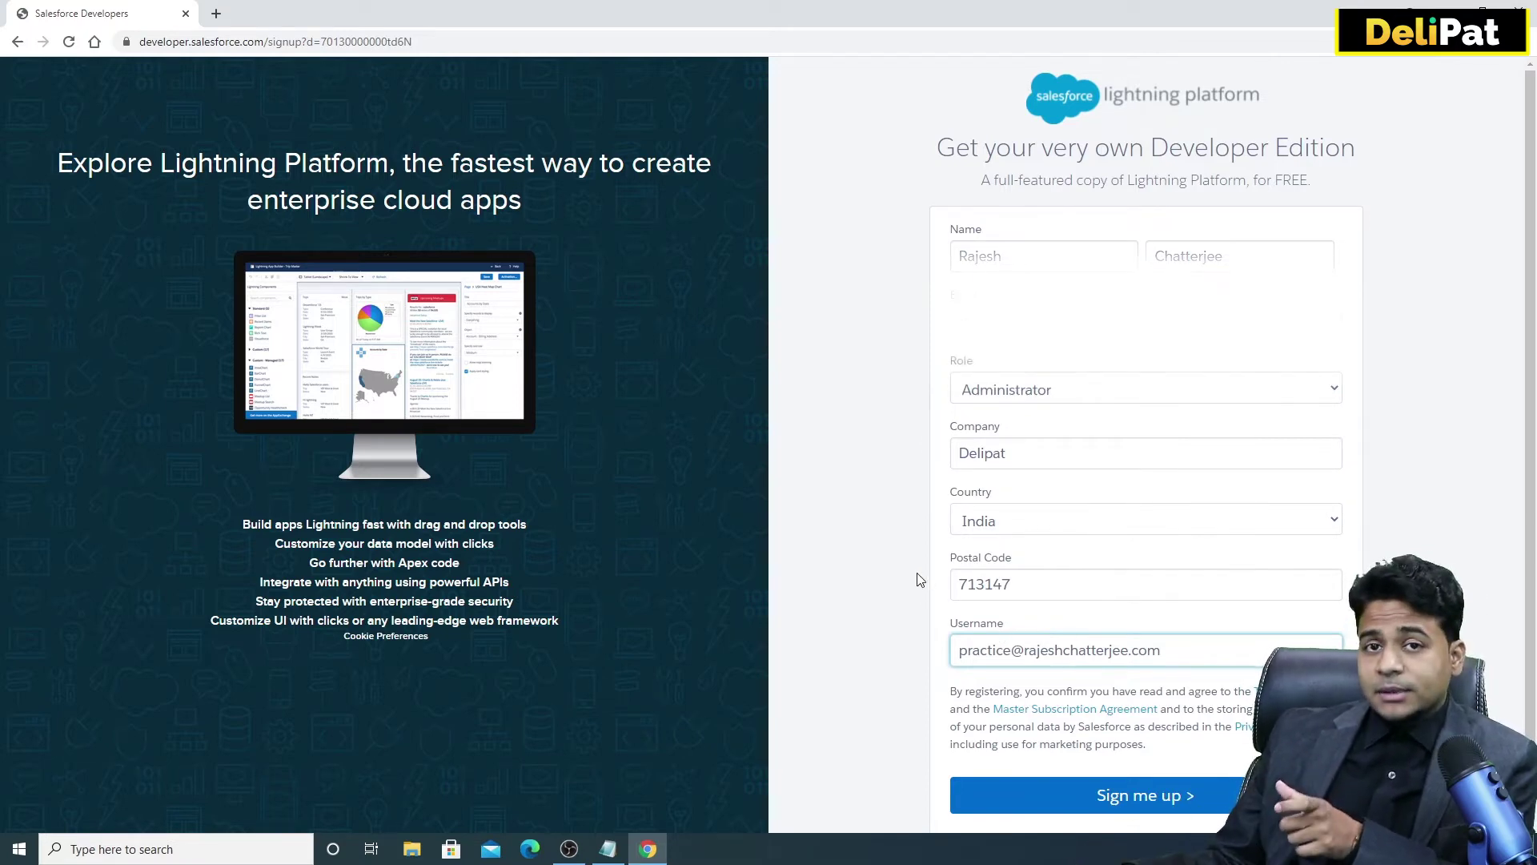
{"action": "scroll", "coordinate": [1037, 634], "scroll_direction": "down", "scroll_amount": 1}
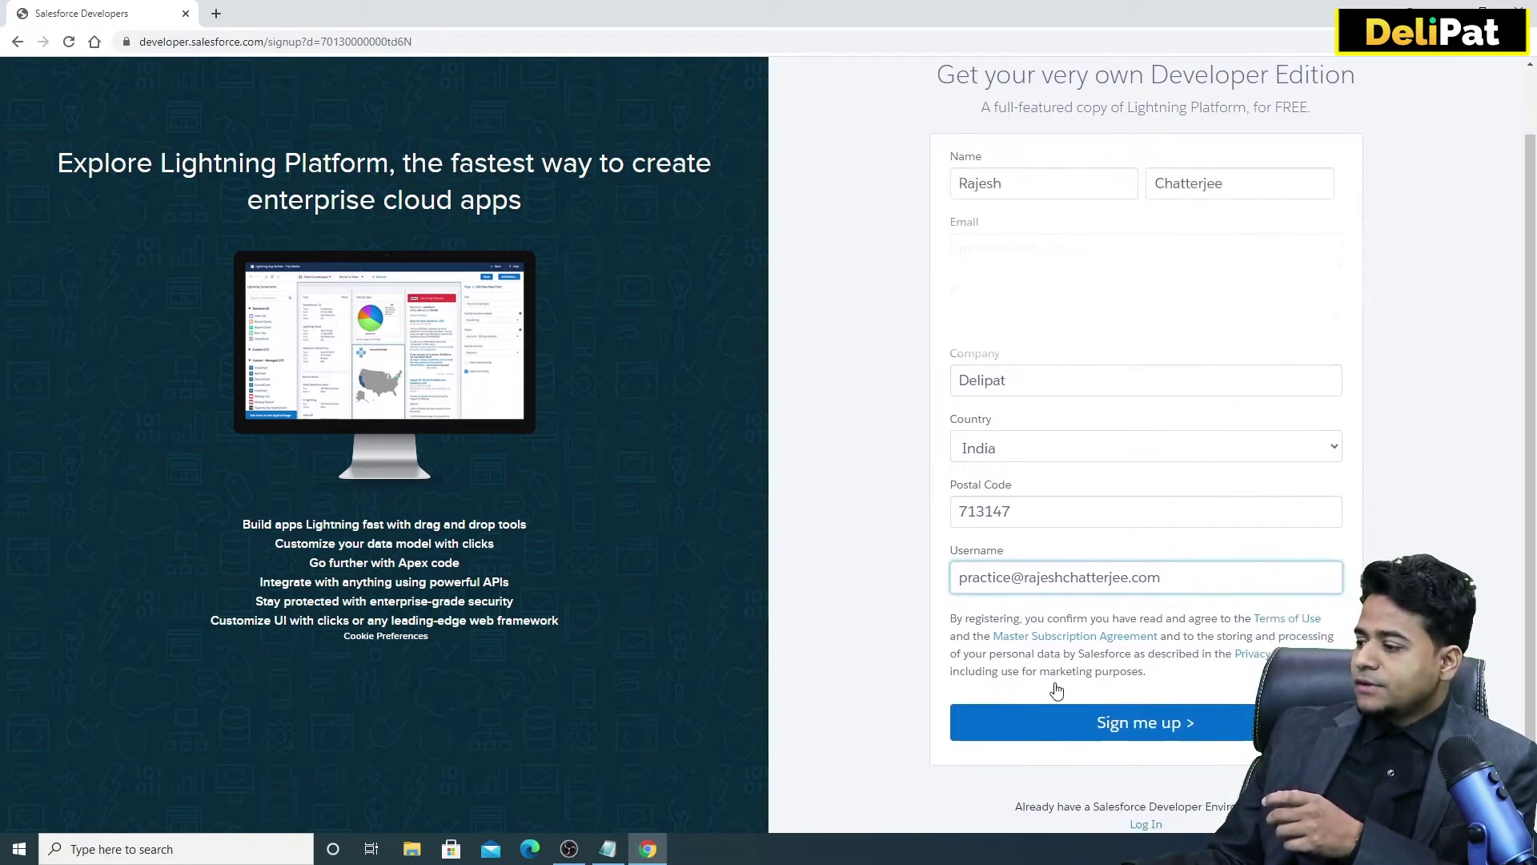
Submit the Developer Edition sign-up and bring up the verification email in Gmail.
{"action": "left_click", "coordinate": [1106, 738]}
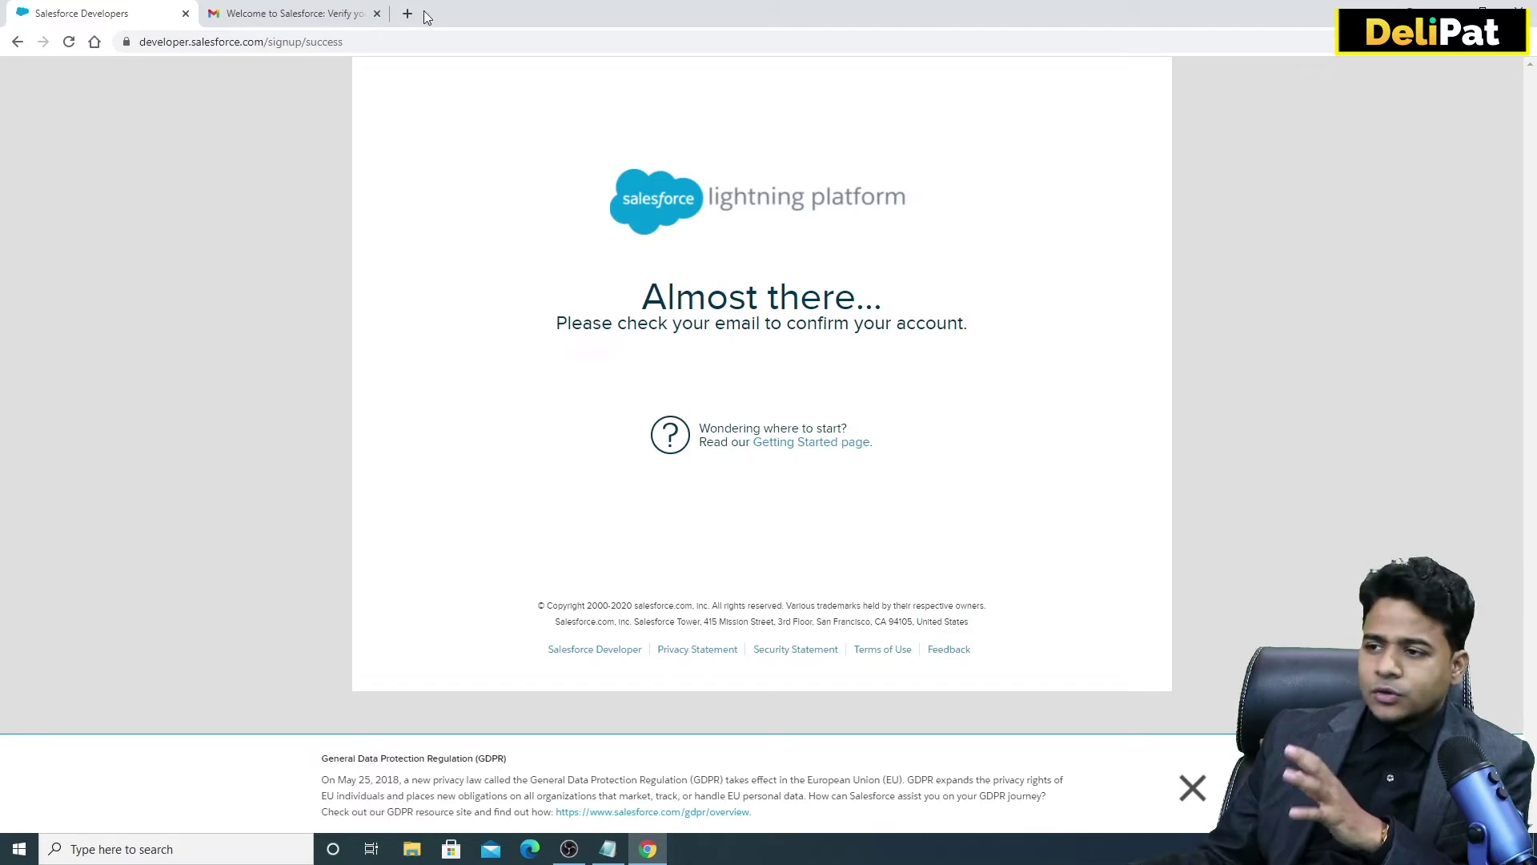
{"action": "left_click", "coordinate": [334, 22]}
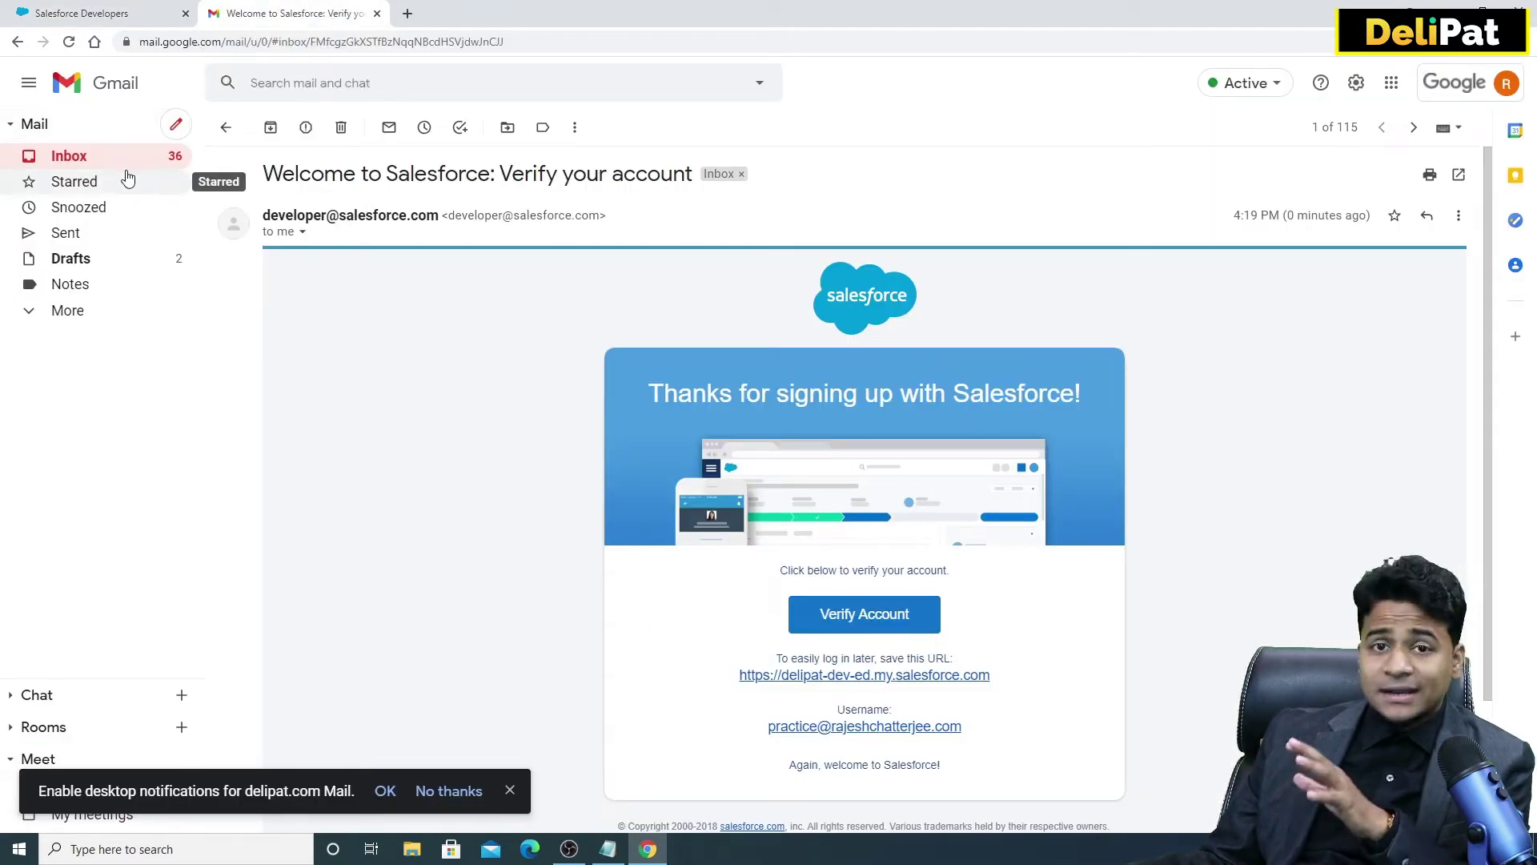
Note the login URL and username in the welcome email, then verify the account.
{"action": "left_click", "coordinate": [69, 312]}
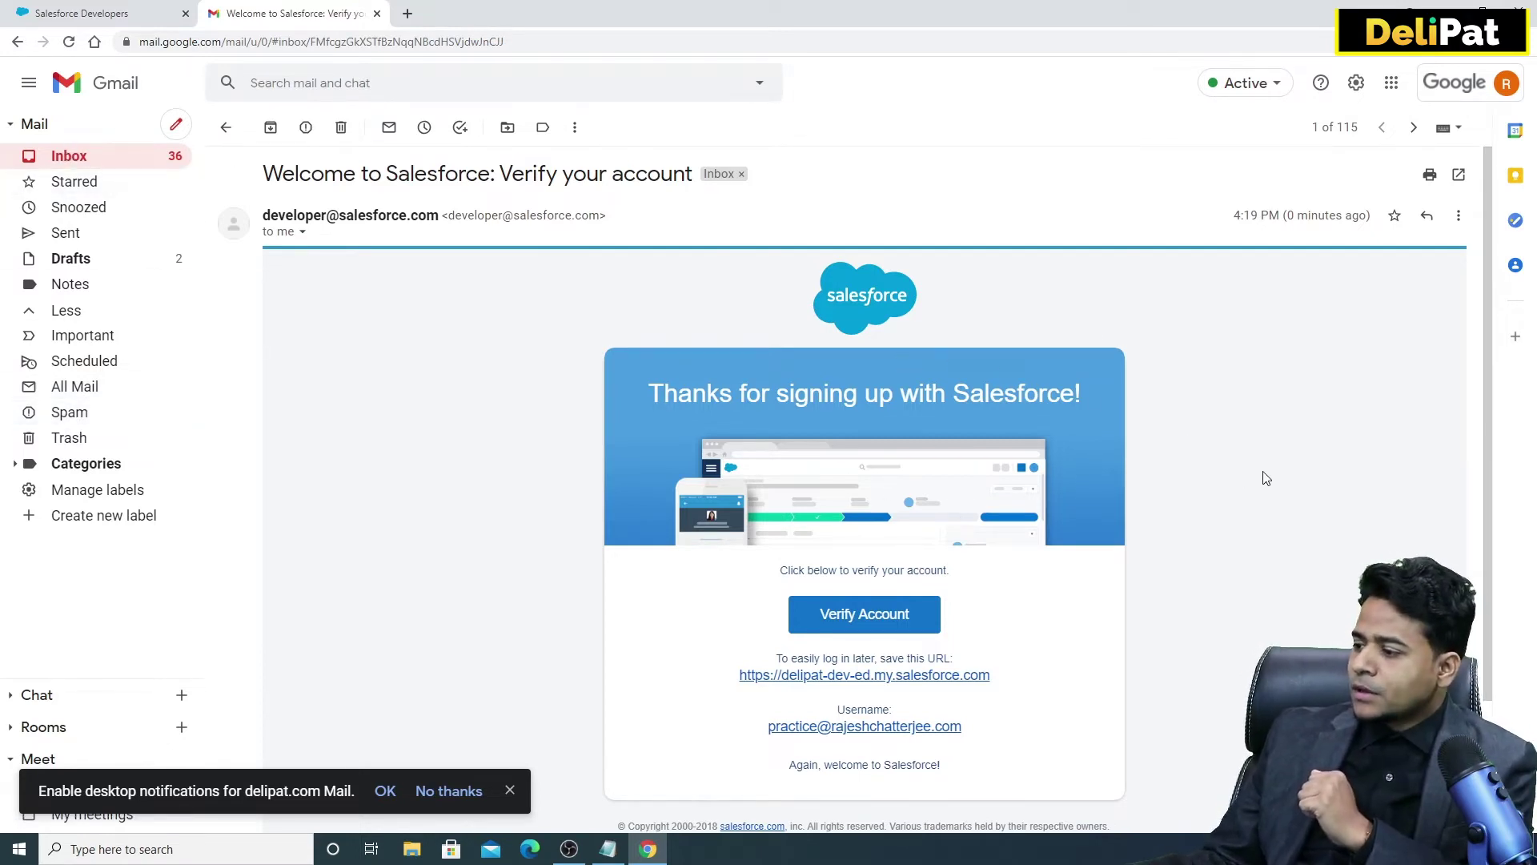
{"action": "scroll", "coordinate": [808, 560], "scroll_direction": "down", "scroll_amount": 1}
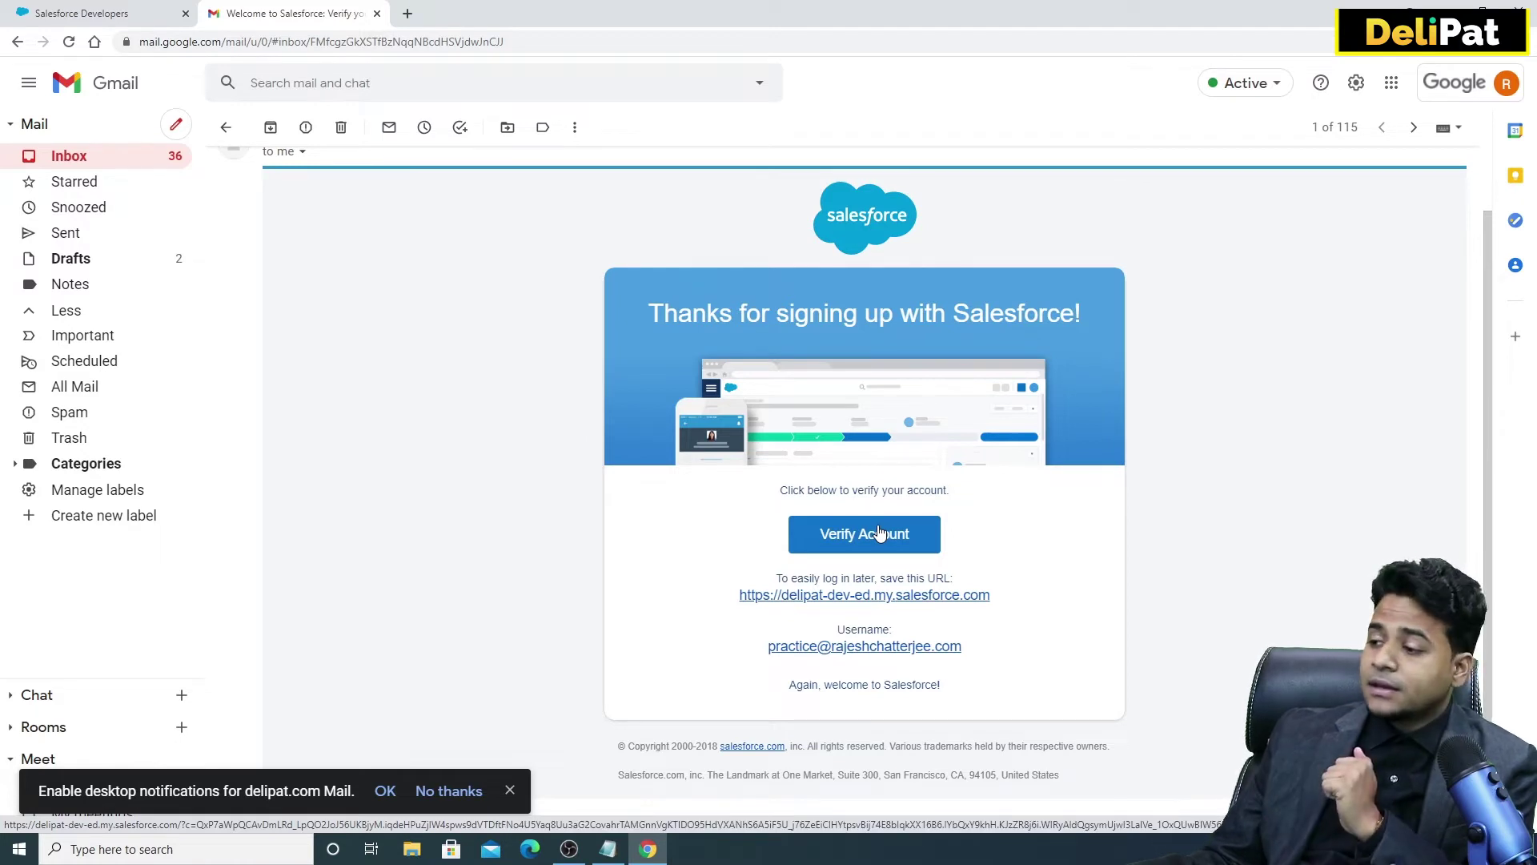
{"action": "scroll", "coordinate": [809, 505], "scroll_direction": "down", "scroll_amount": 1}
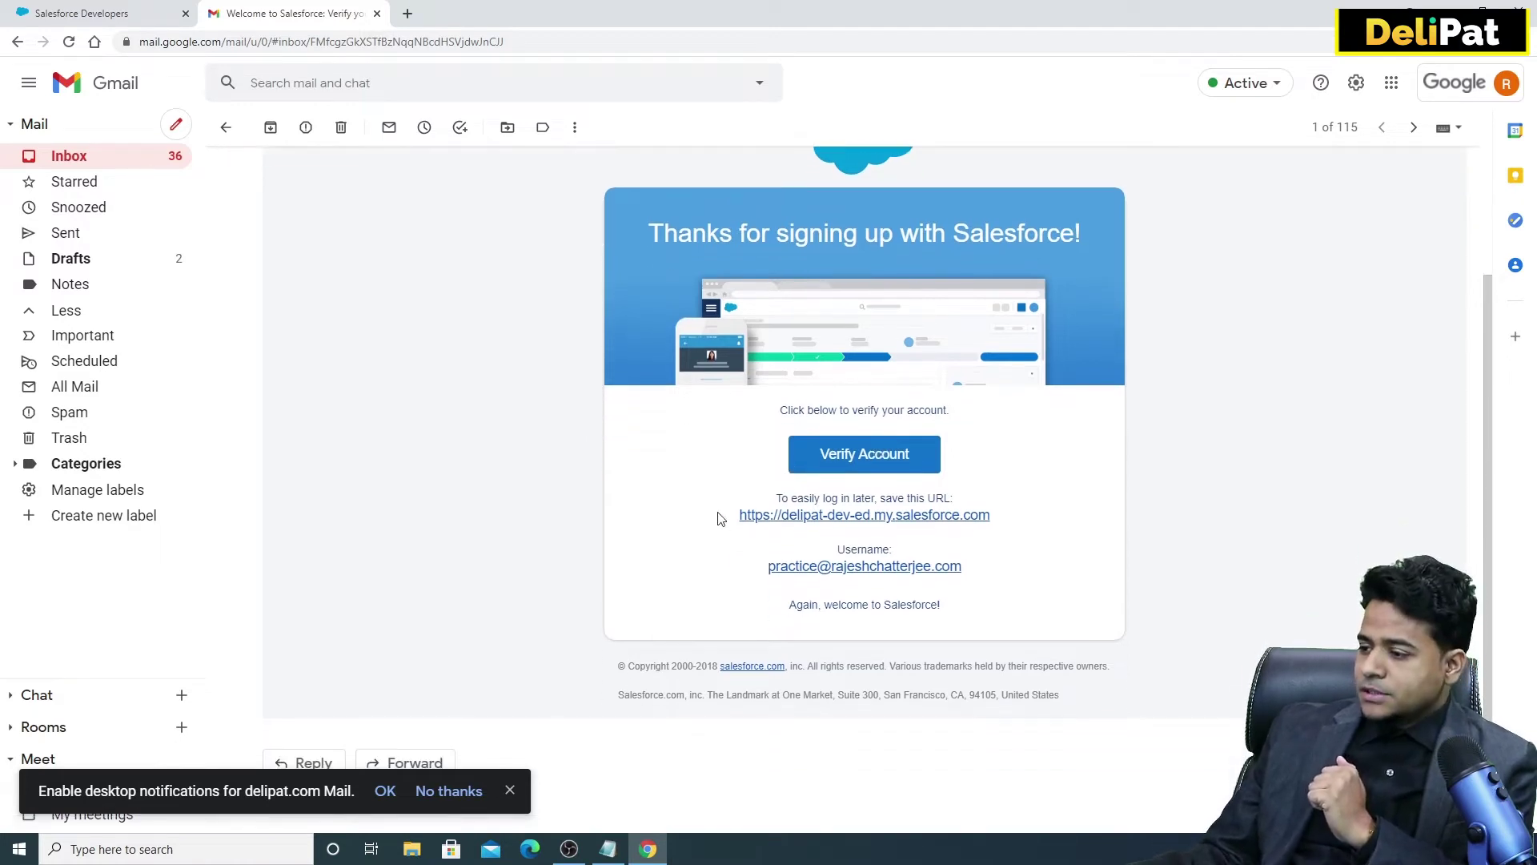
{"action": "left_click_drag", "start_coordinate": [745, 511], "coordinate": [1006, 512]}
{"action": "left_click", "coordinate": [1011, 513]}
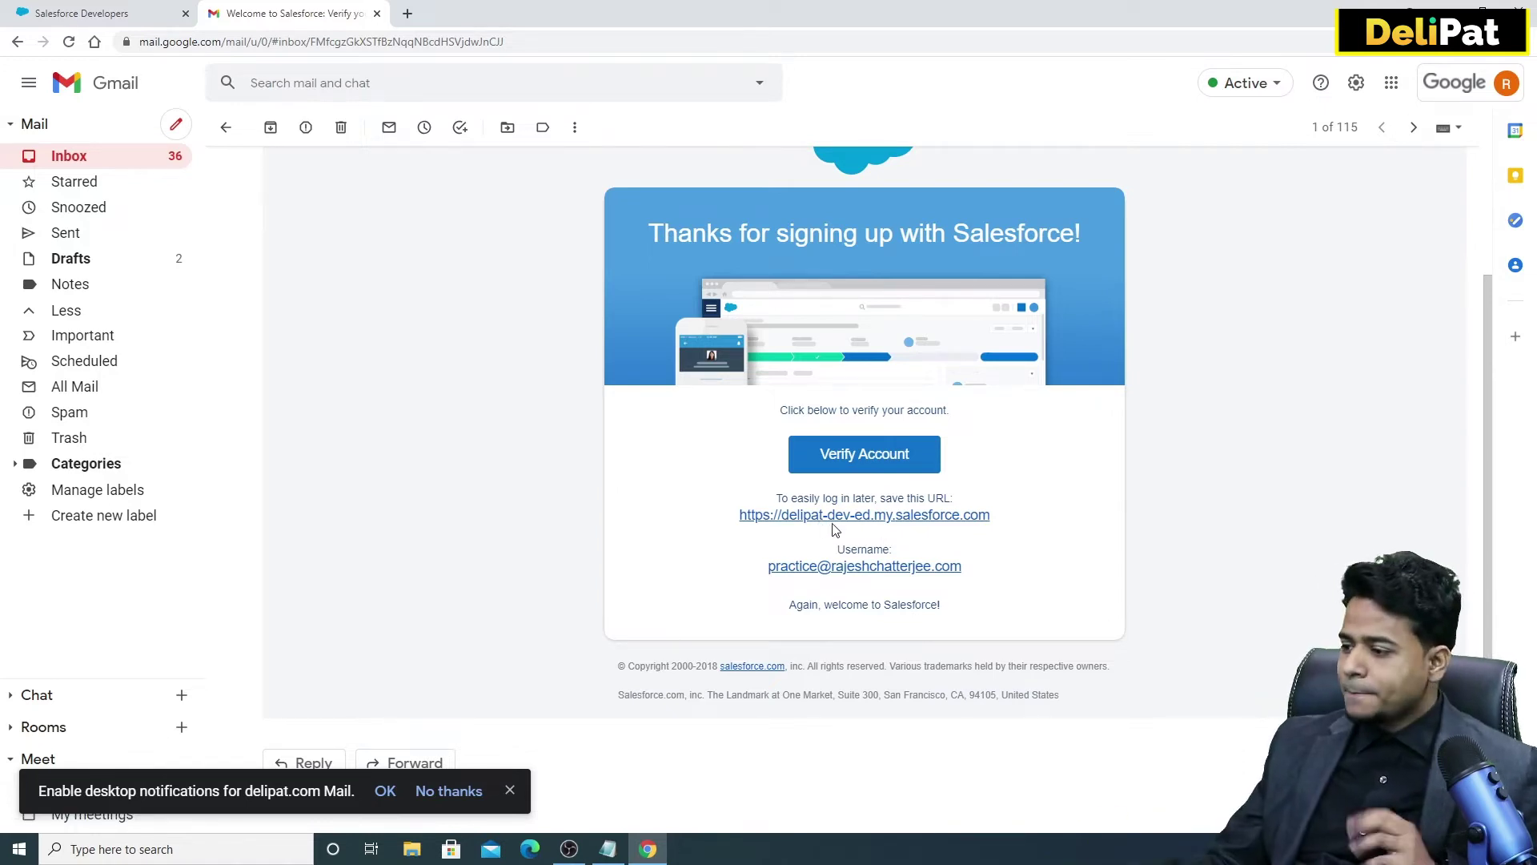
{"action": "left_click_drag", "start_coordinate": [752, 571], "coordinate": [984, 570]}
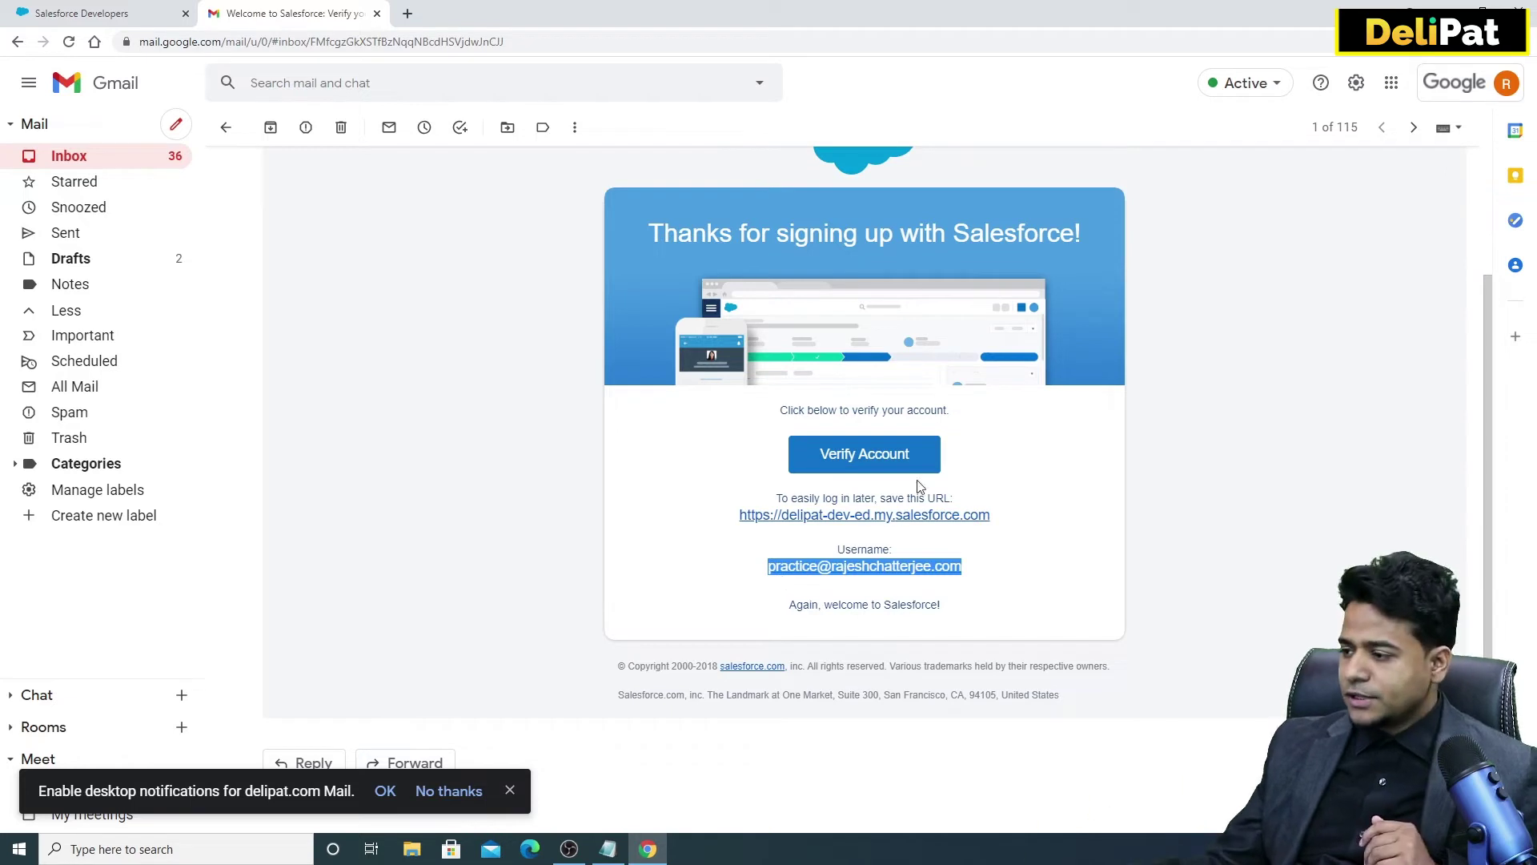
{"action": "left_click", "coordinate": [872, 456]}
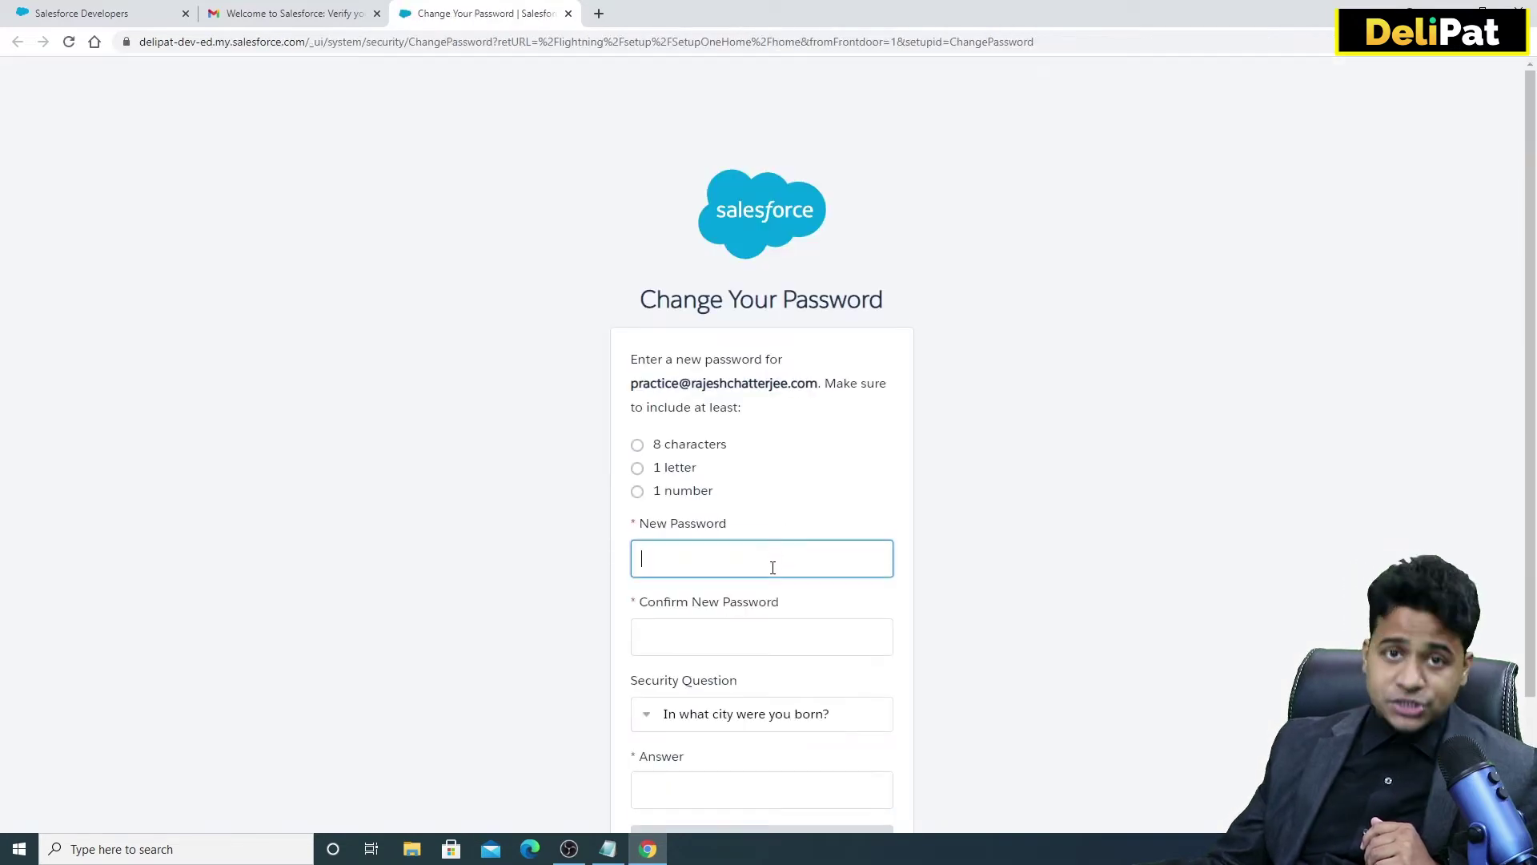
Enter the new password and confirm it.
{"action": "left_click", "coordinate": [773, 567]}
{"action": "type", "text": "••"}
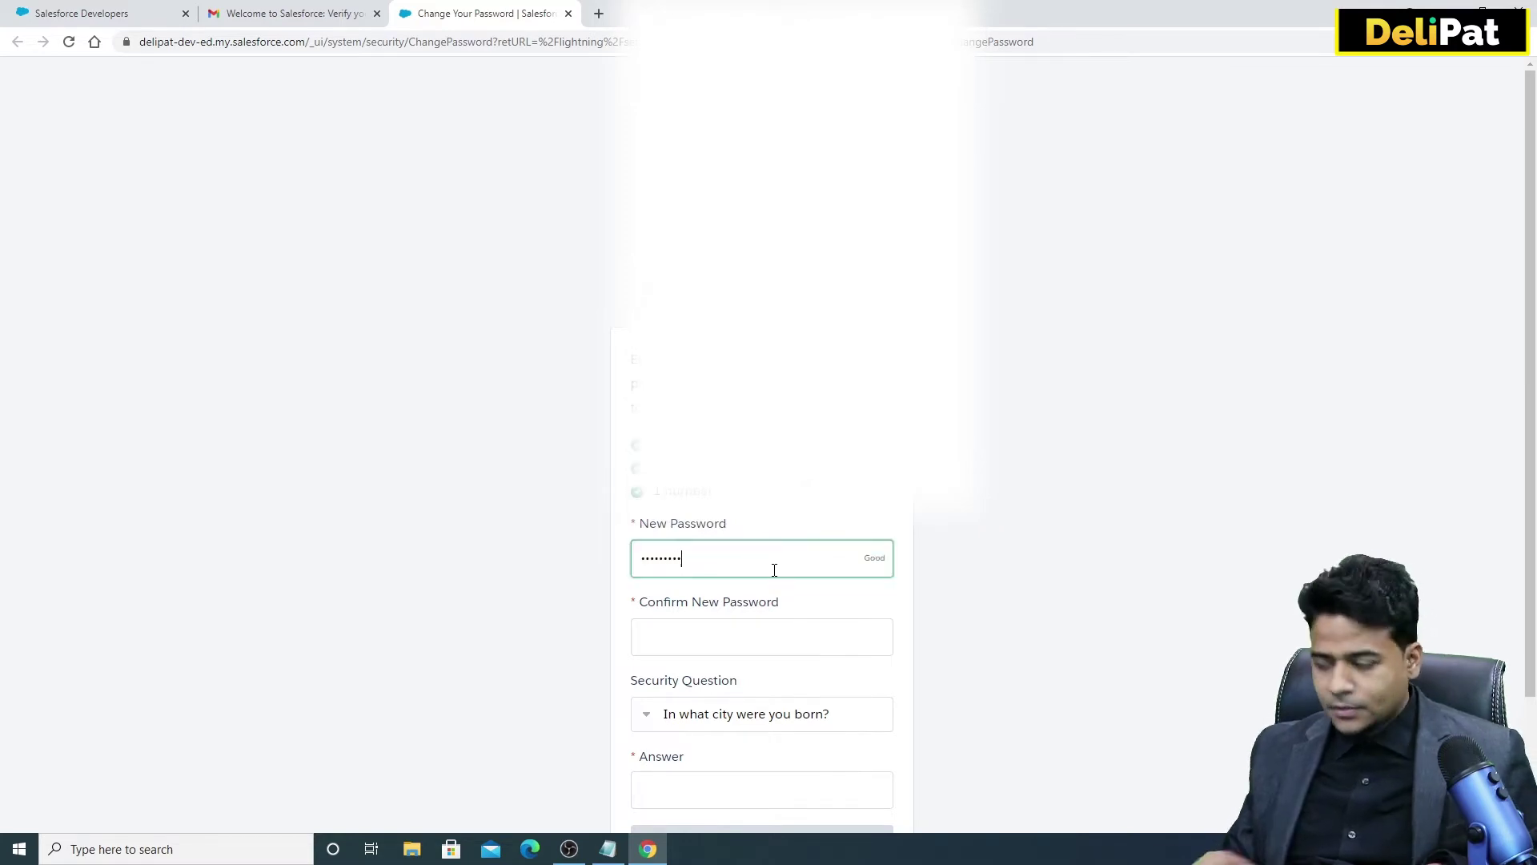
{"action": "left_click", "coordinate": [764, 634]}
{"action": "type", "text": "••"}
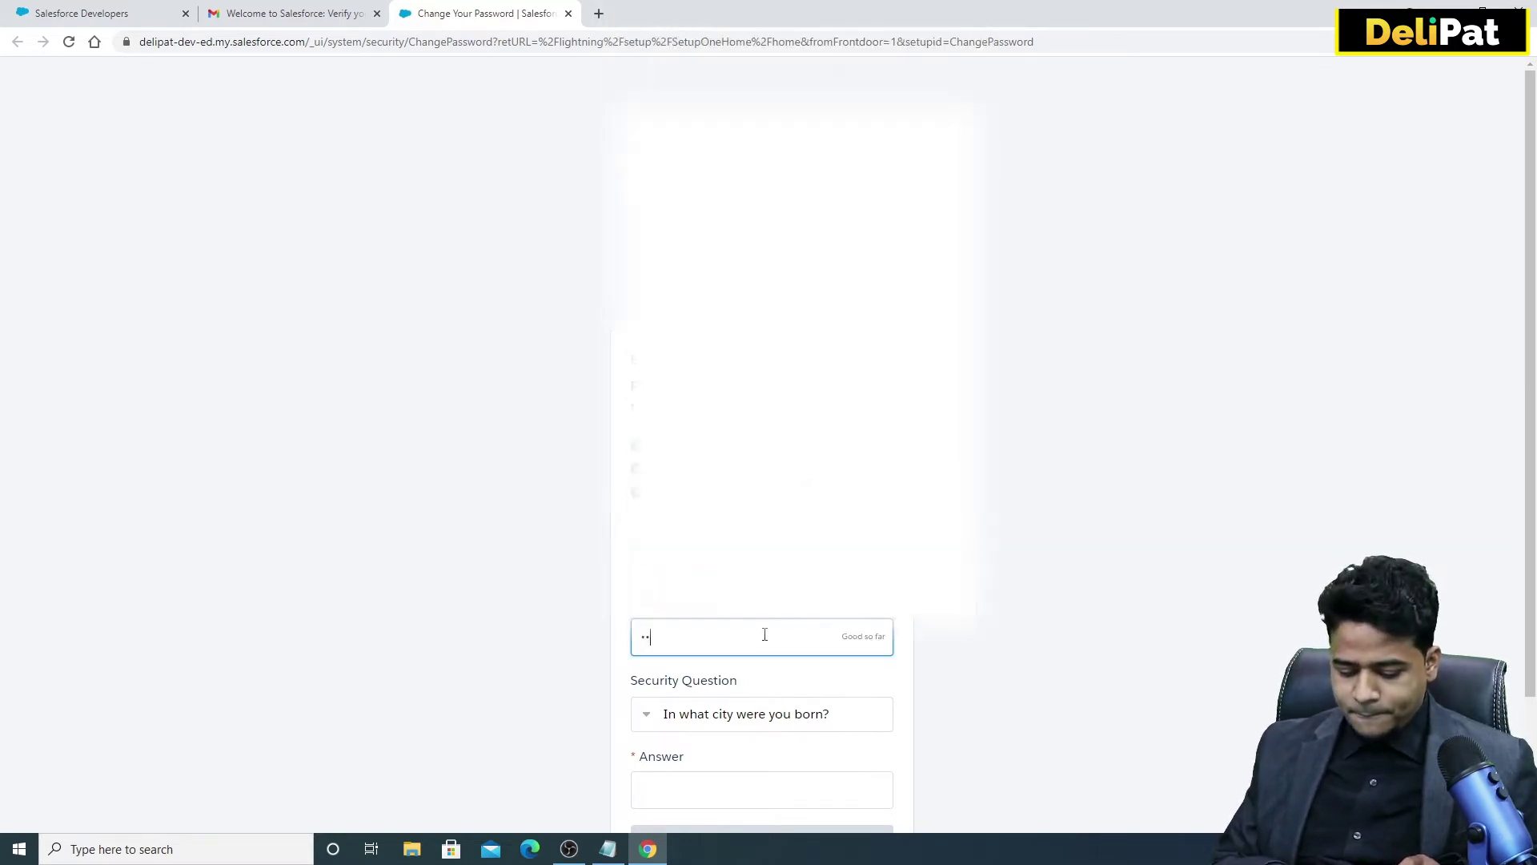
{"action": "type", "text": "••"}
{"action": "scroll", "coordinate": [760, 637], "scroll_direction": "down", "scroll_amount": 1}
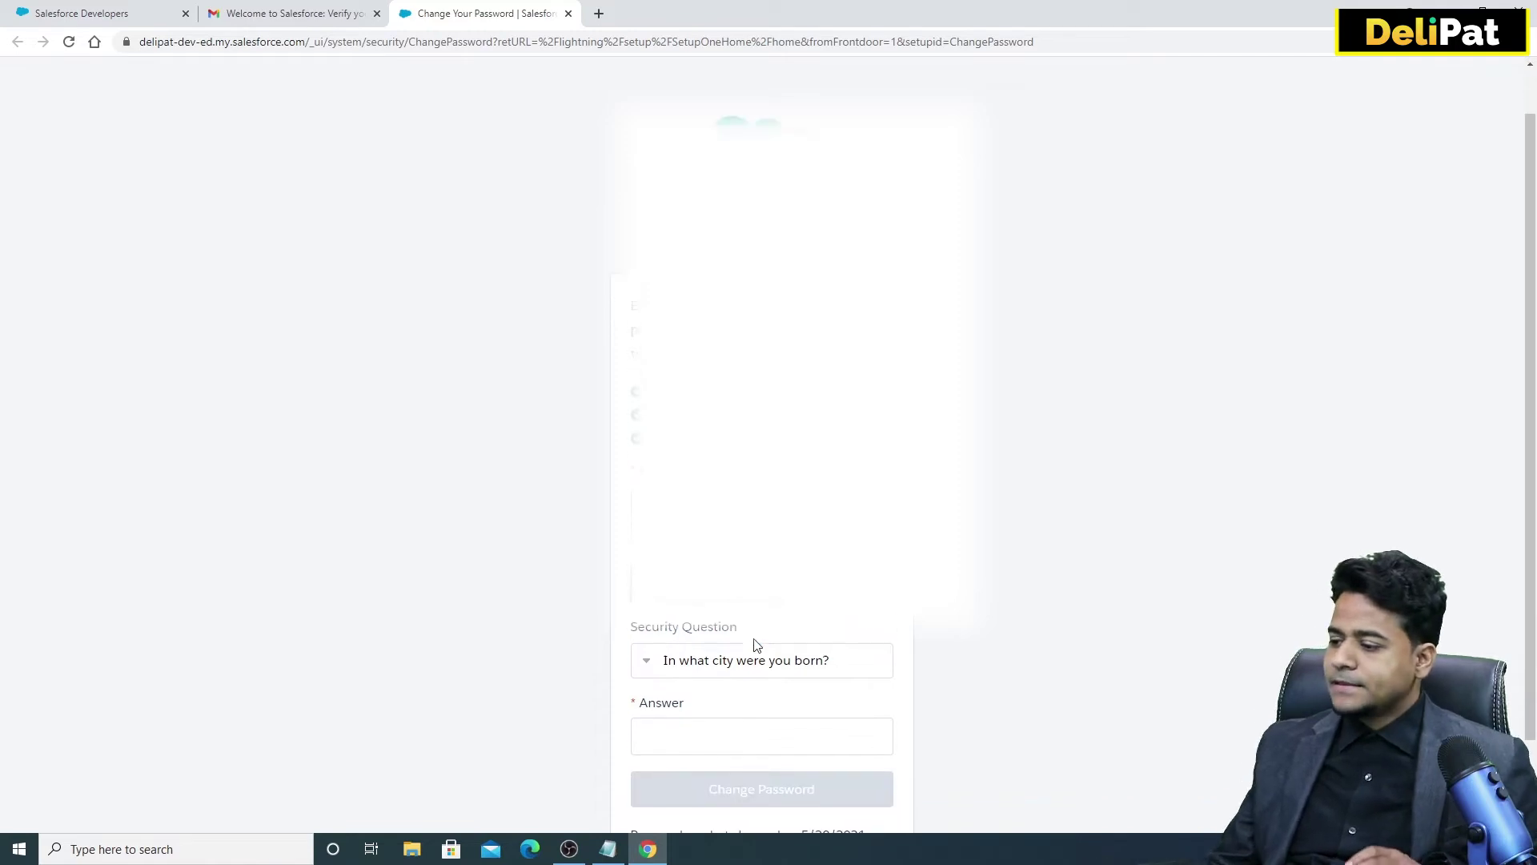
Pick the first-job city security question, enter the answer, and save the password.
{"action": "left_click", "coordinate": [729, 634]}
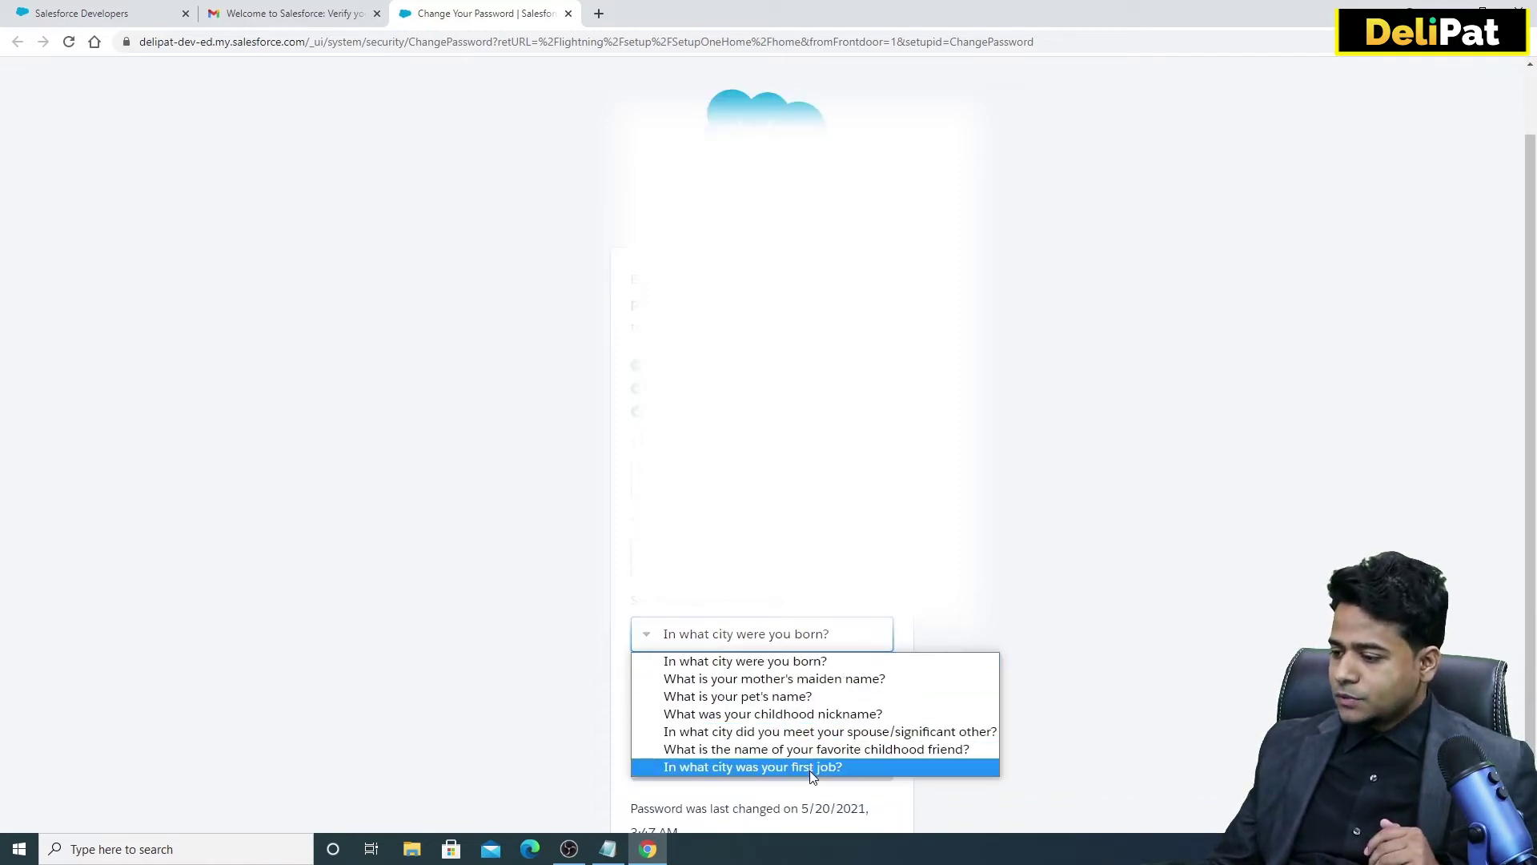
{"action": "left_click", "coordinate": [745, 768]}
{"action": "left_click", "coordinate": [738, 709]}
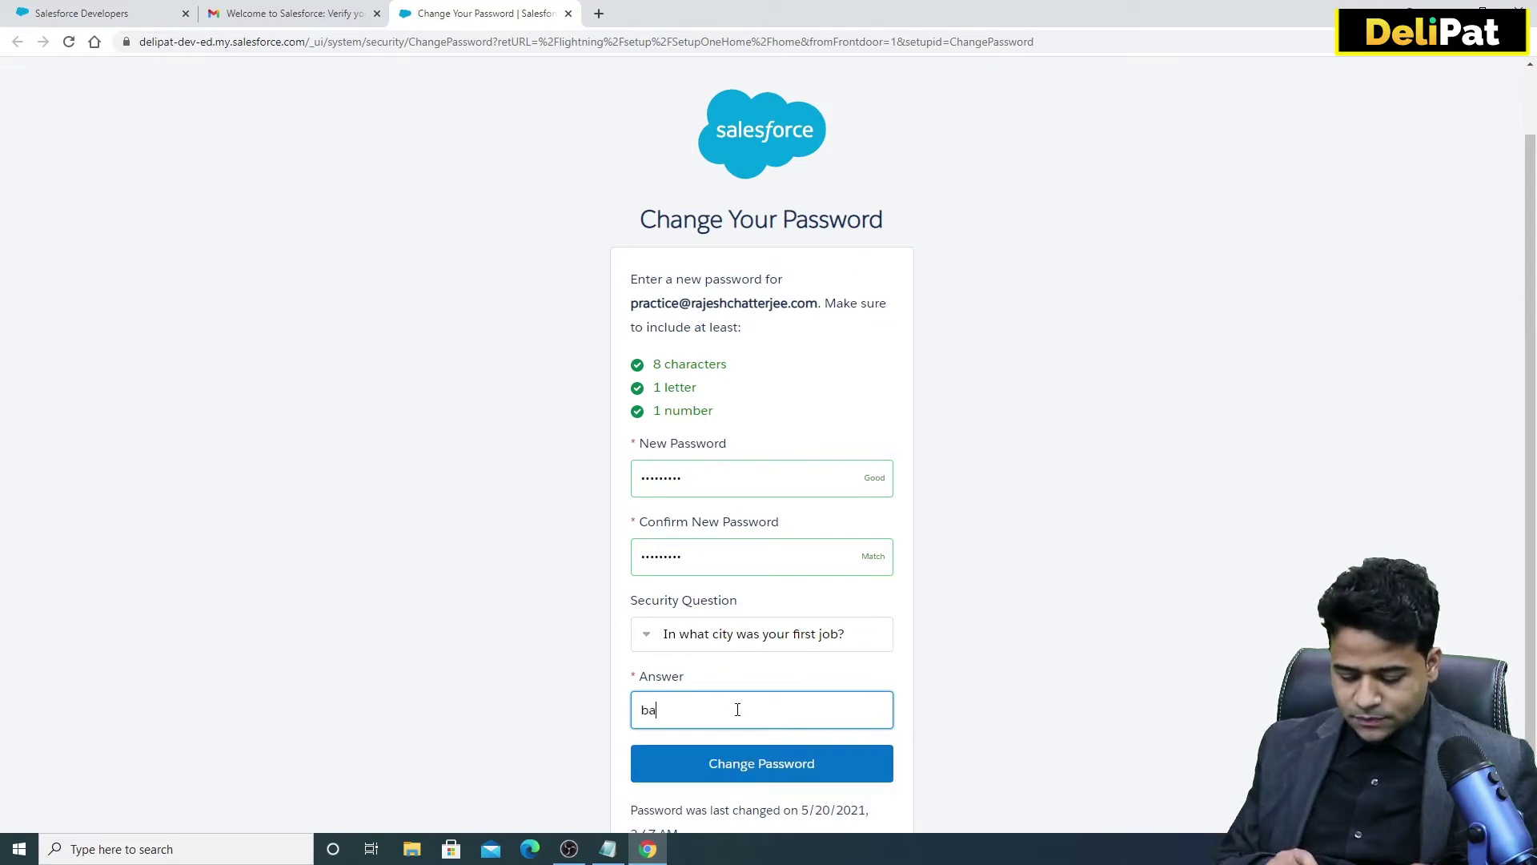
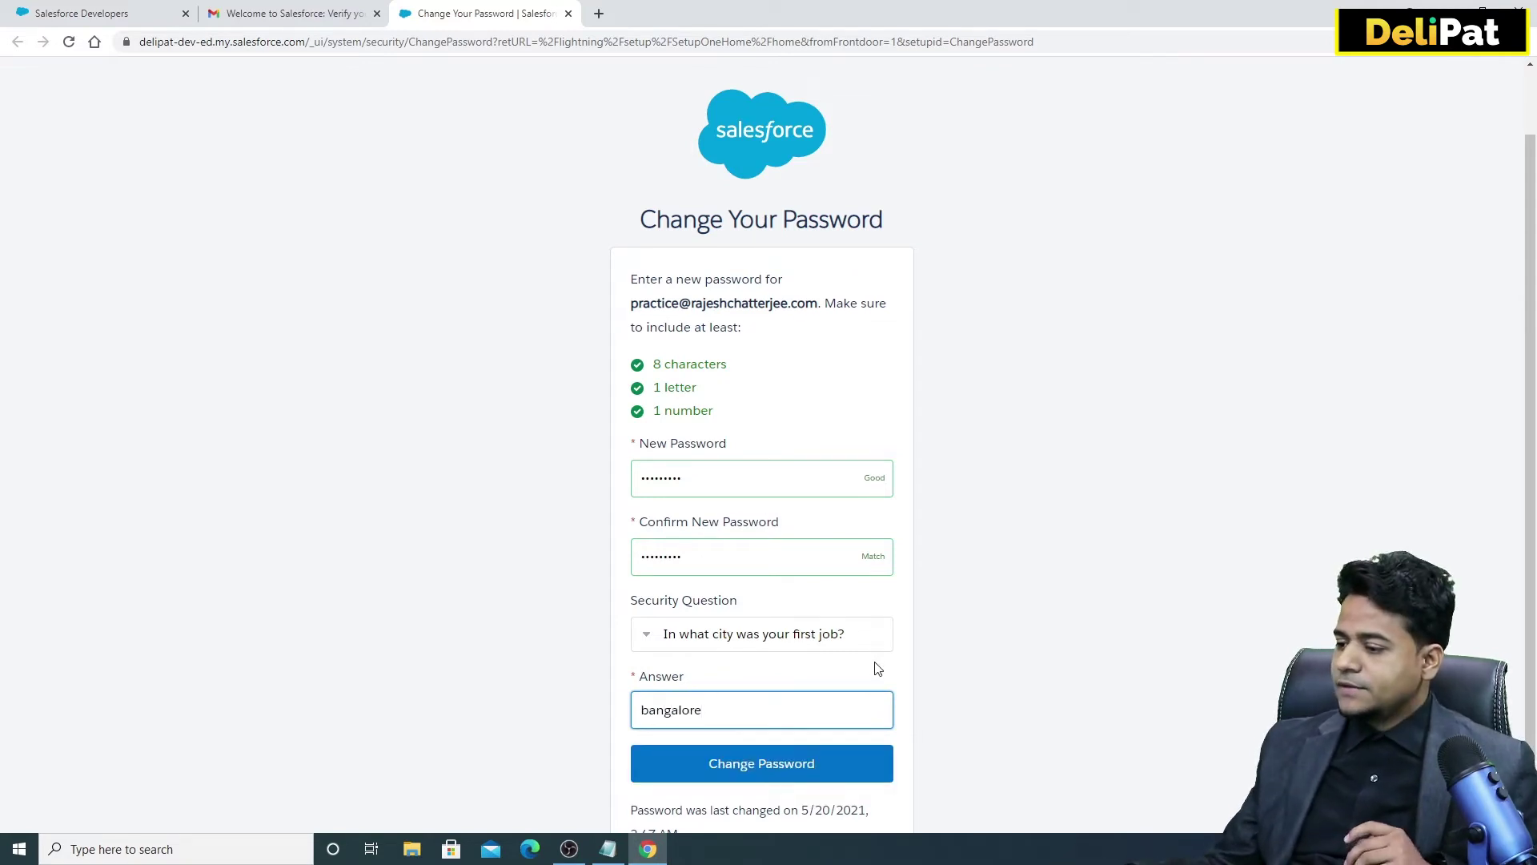
{"action": "scroll", "coordinate": [800, 696], "scroll_direction": "down", "scroll_amount": 1}
{"action": "left_click", "coordinate": [796, 699]}
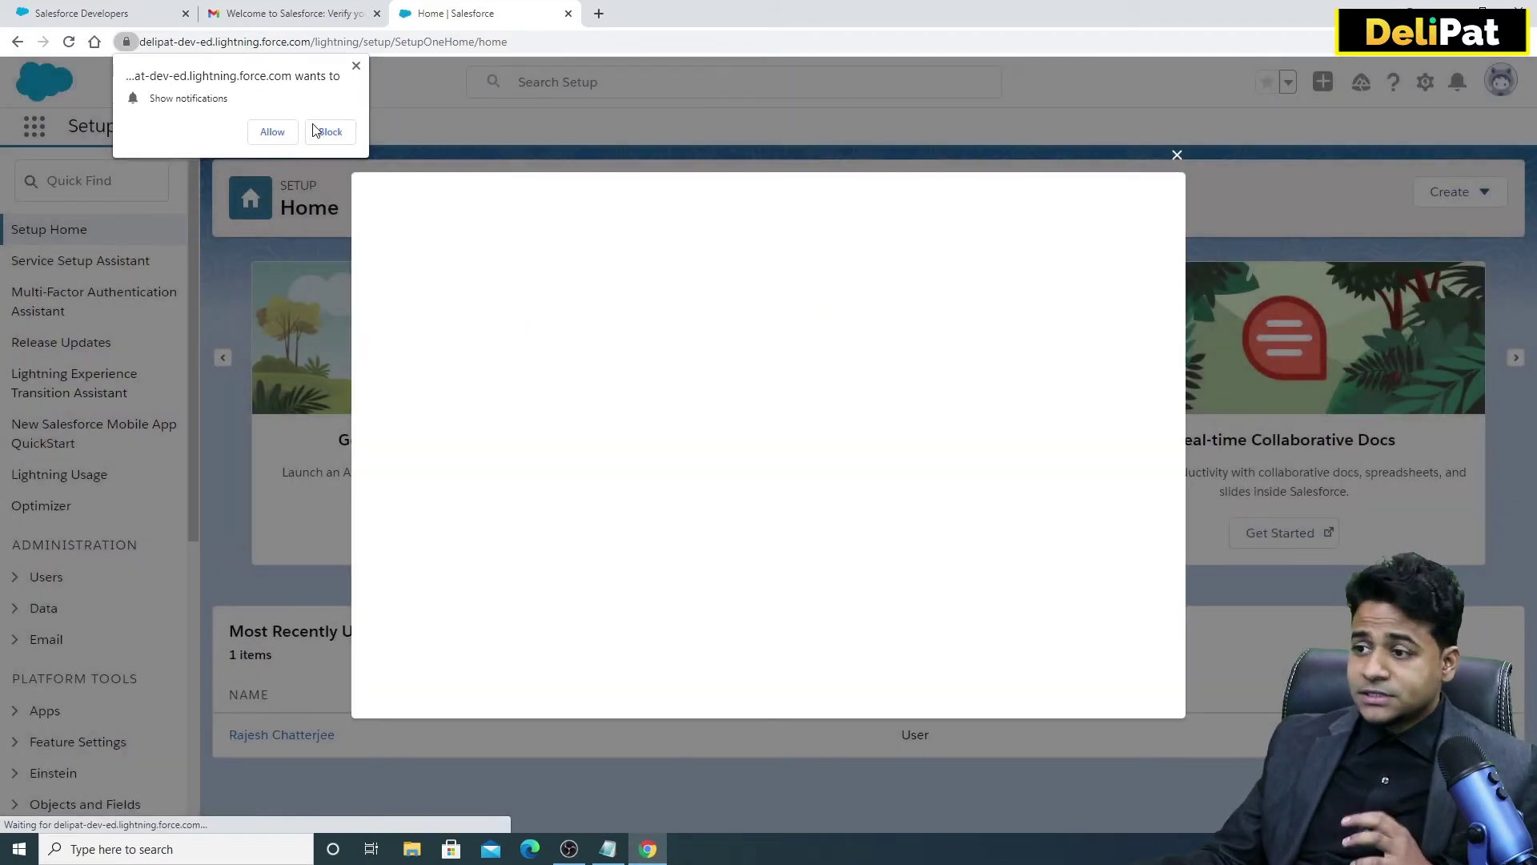
Dismiss the notification prompt, Welcome window and learning popup, then go to Object Manager.
{"action": "left_click", "coordinate": [355, 69]}
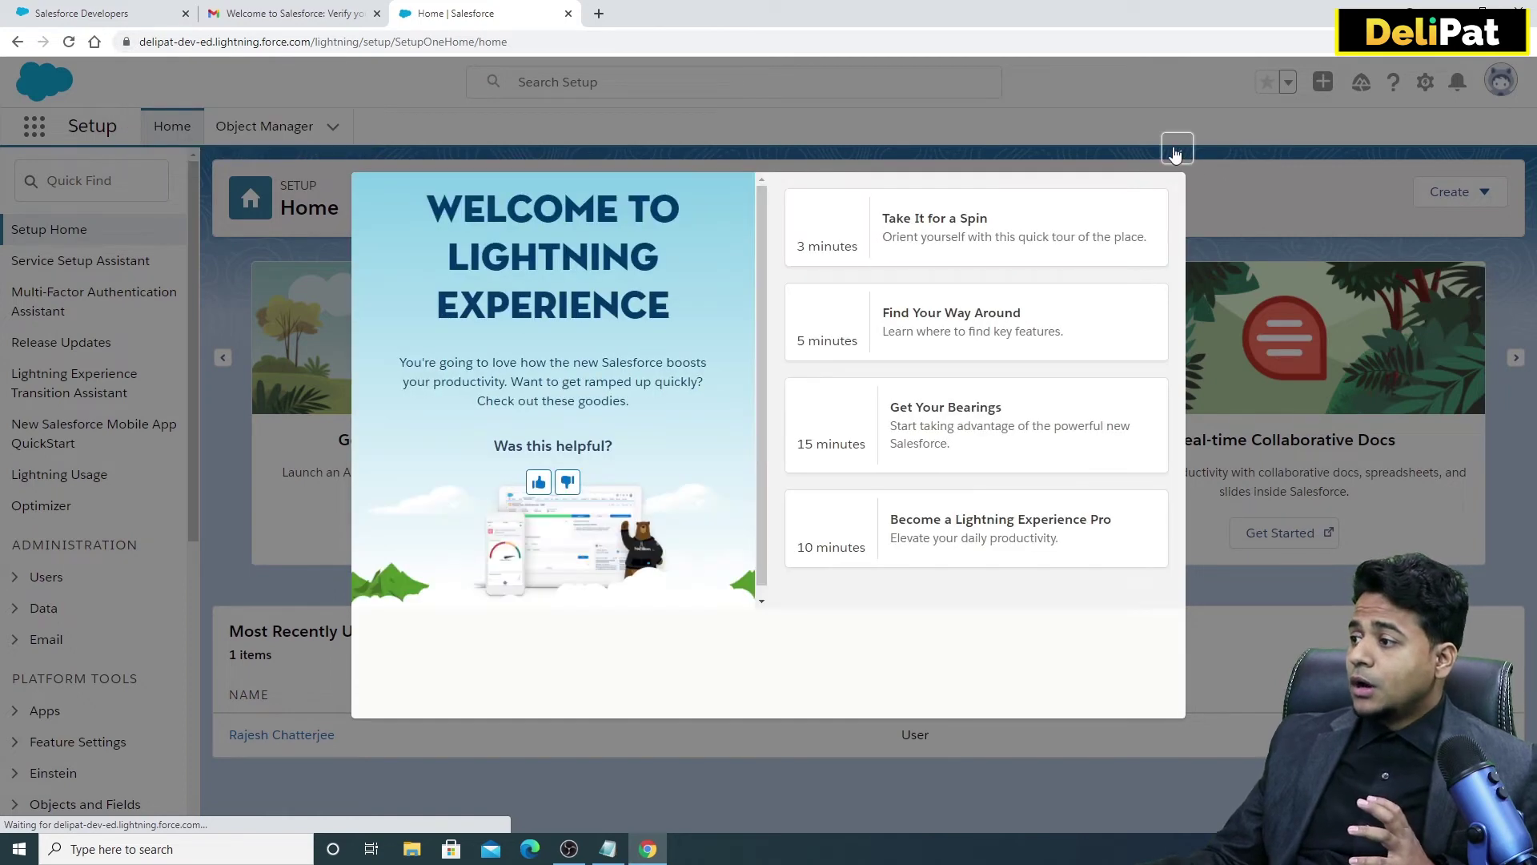
{"action": "left_click", "coordinate": [1176, 150]}
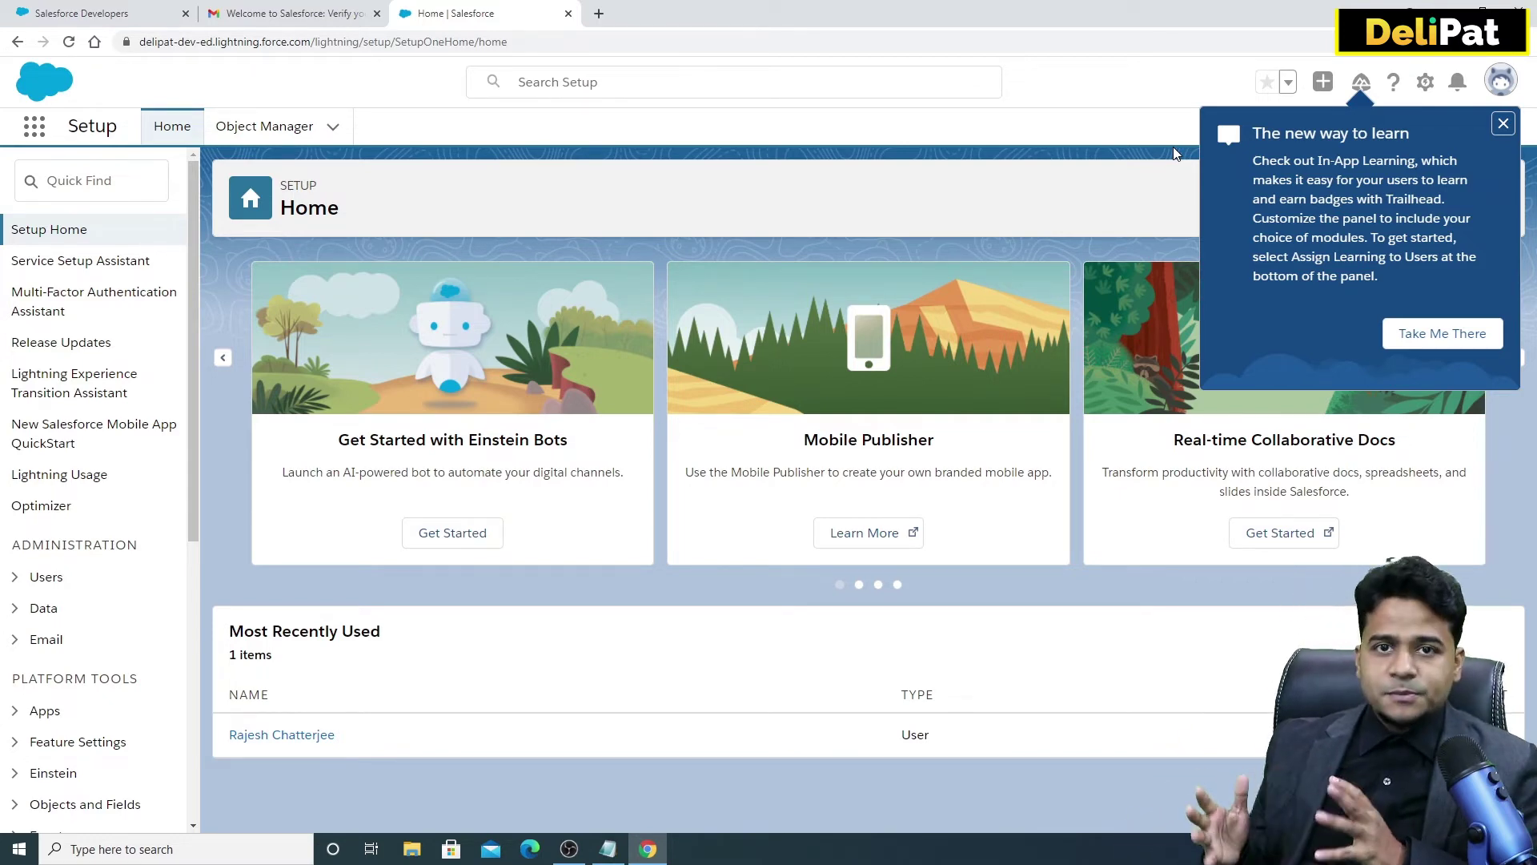
{"action": "left_click", "coordinate": [1502, 126]}
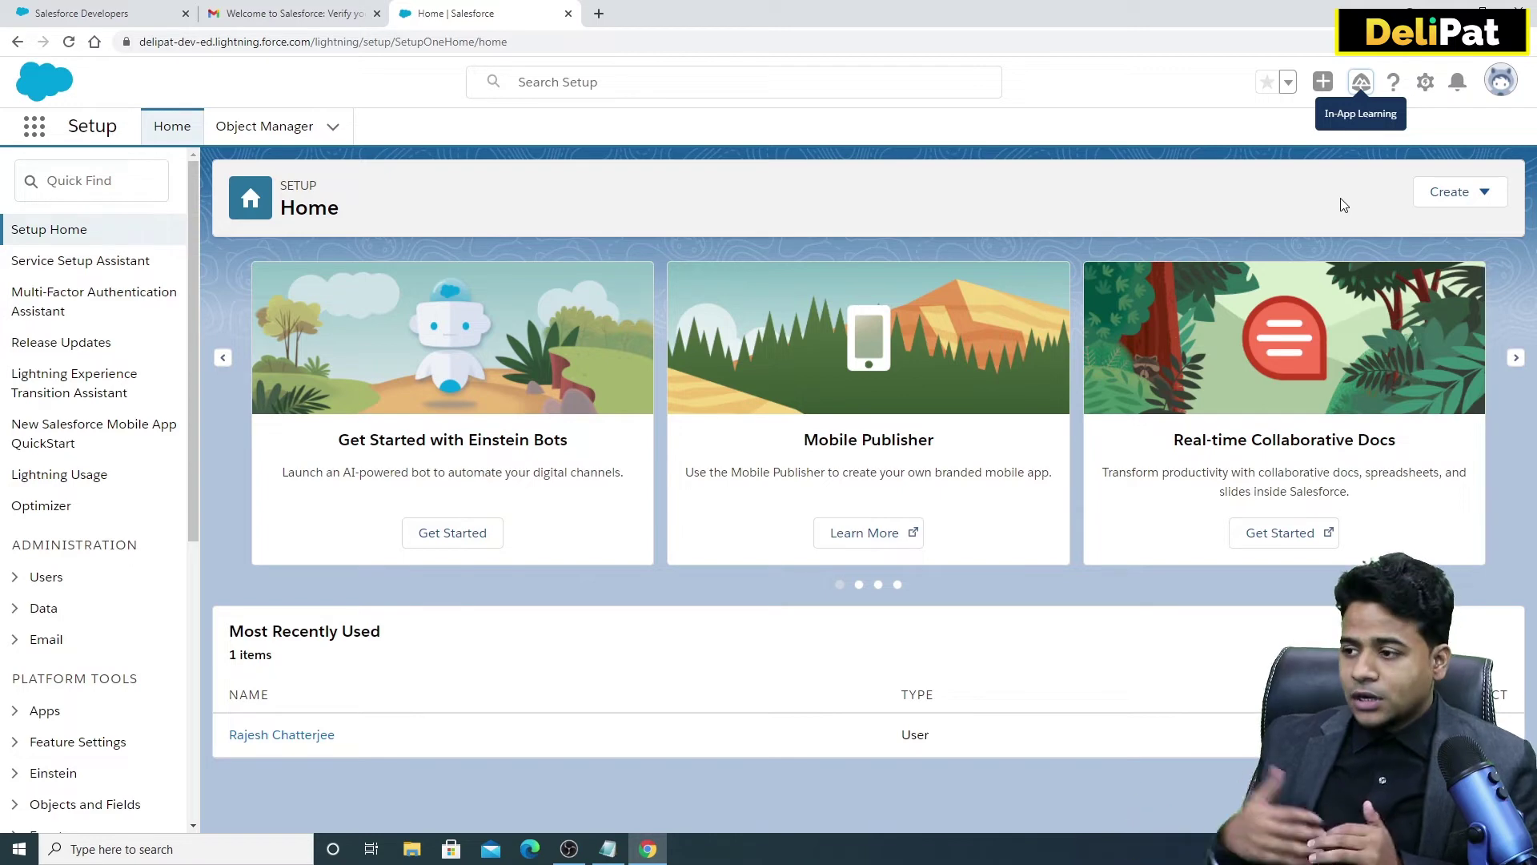
{"action": "left_click", "coordinate": [264, 126]}
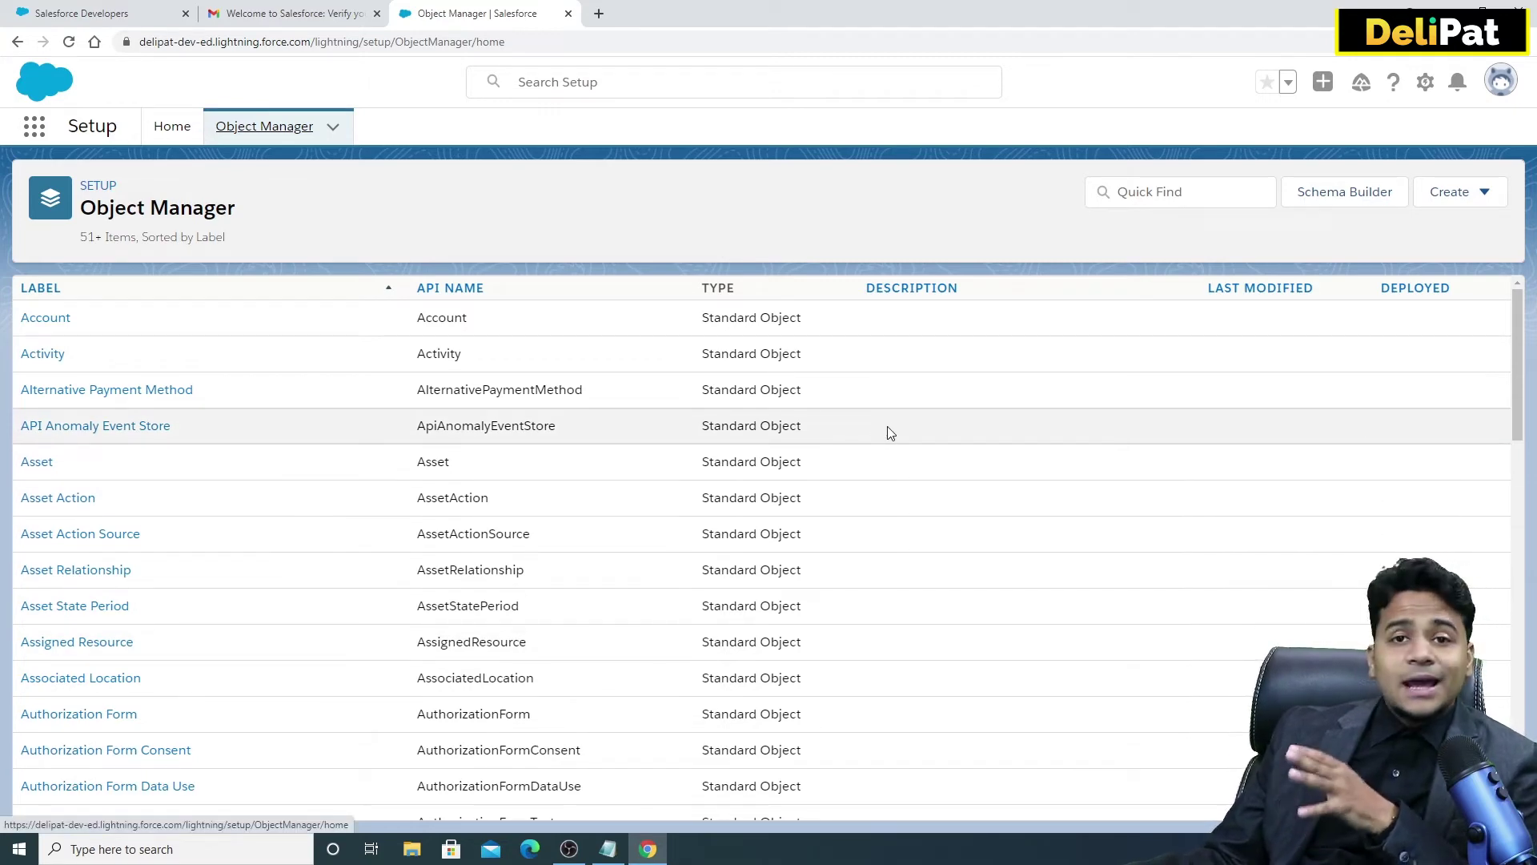
Look through the App Launcher and the user profile menu.
{"action": "left_click", "coordinate": [32, 129]}
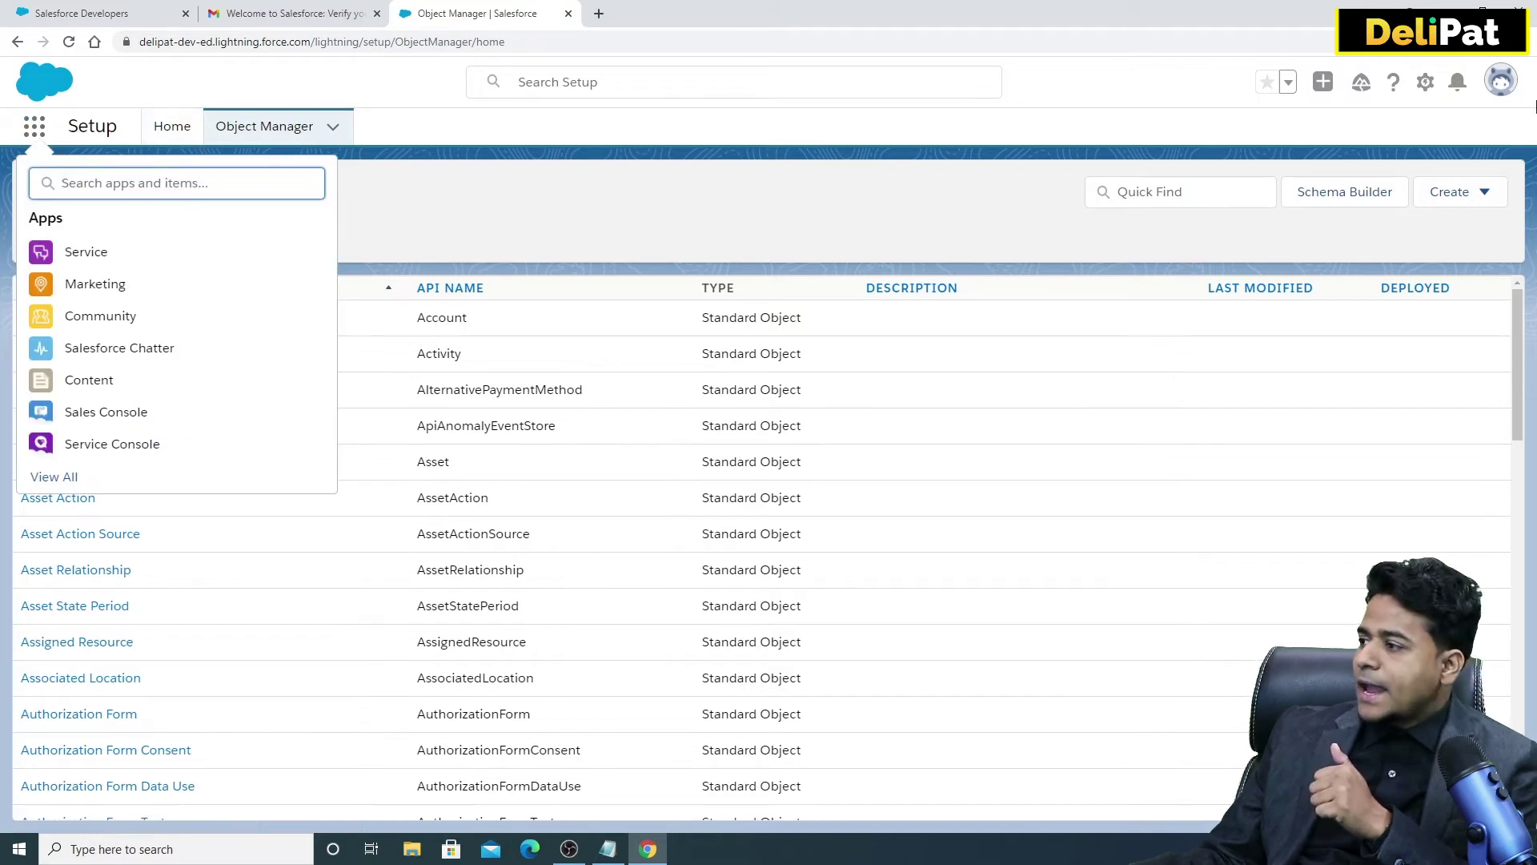
{"action": "left_click", "coordinate": [1494, 93]}
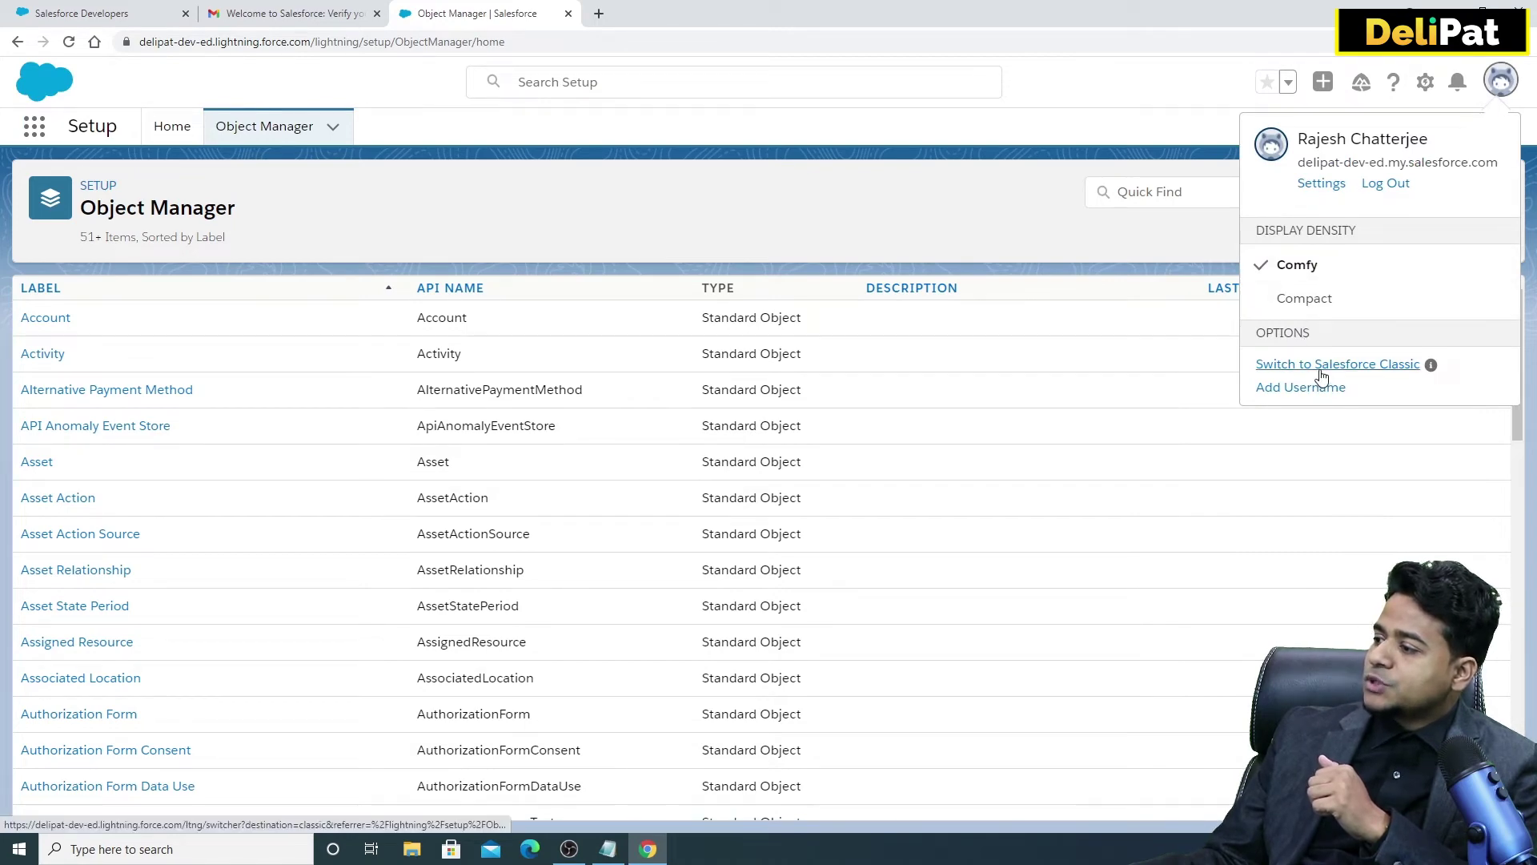
{"action": "left_click_drag", "start_coordinate": [1429, 140], "coordinate": [1313, 164]}
{"action": "left_click", "coordinate": [1281, 173]}
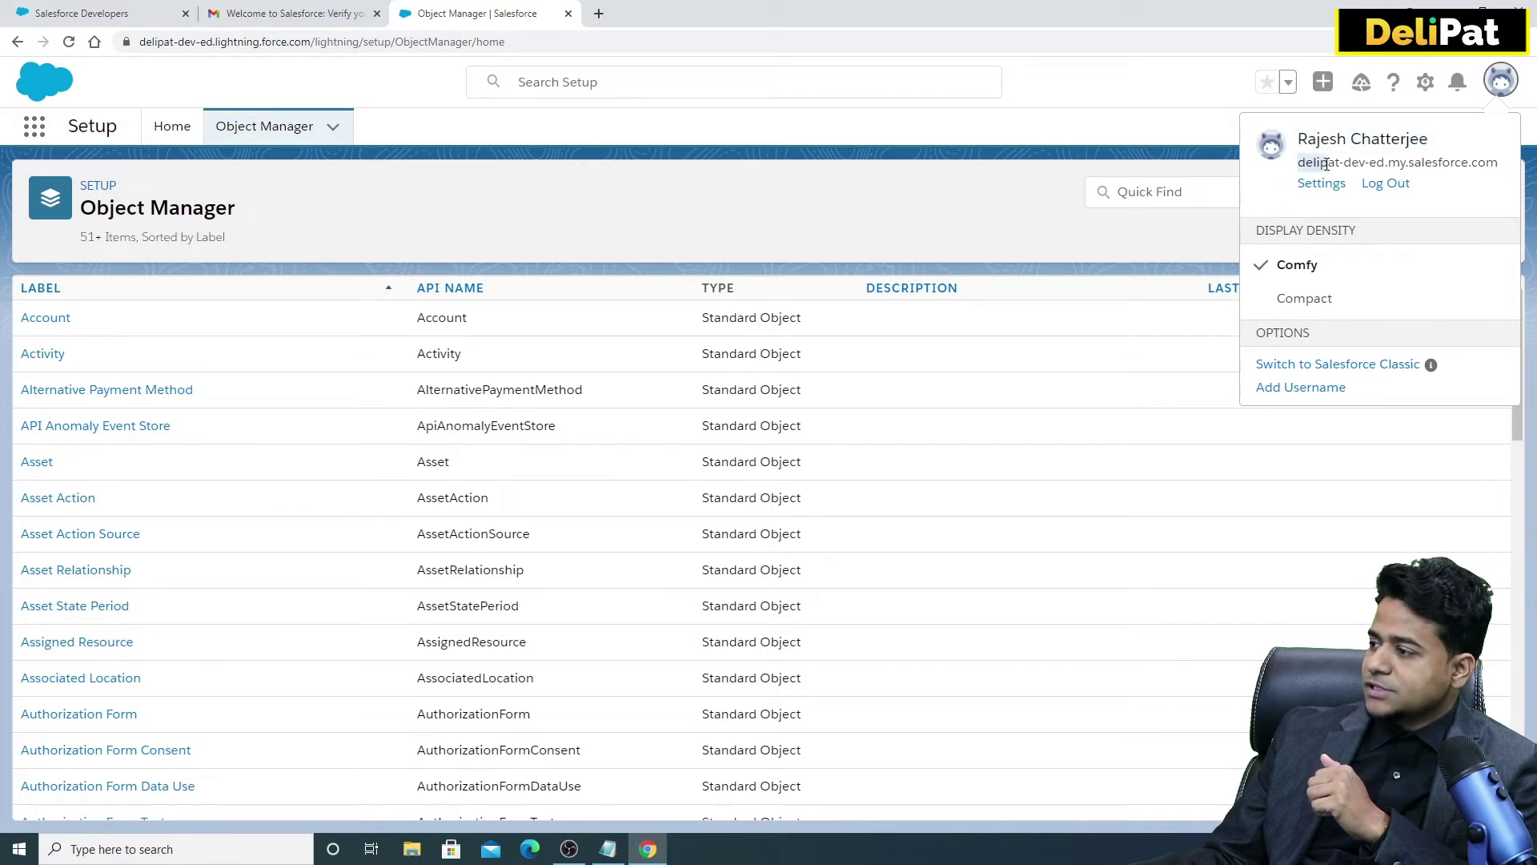
Inspect the org domain, including the name delipat, in the address bar.
{"action": "left_click", "coordinate": [276, 41]}
{"action": "left_click_drag", "start_coordinate": [275, 41], "coordinate": [140, 42]}
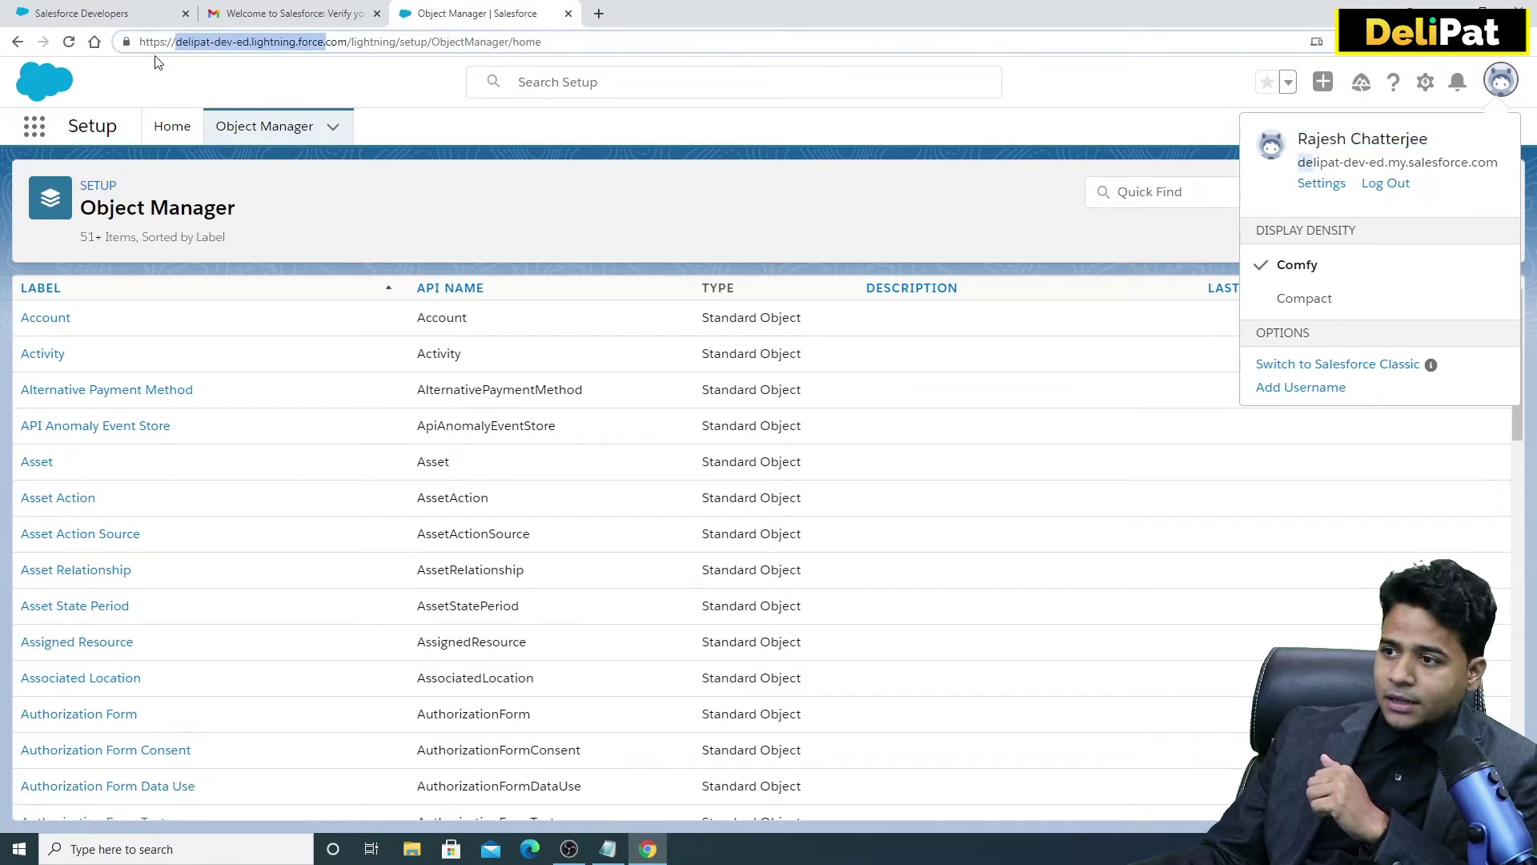
{"action": "double_click", "coordinate": [187, 45]}
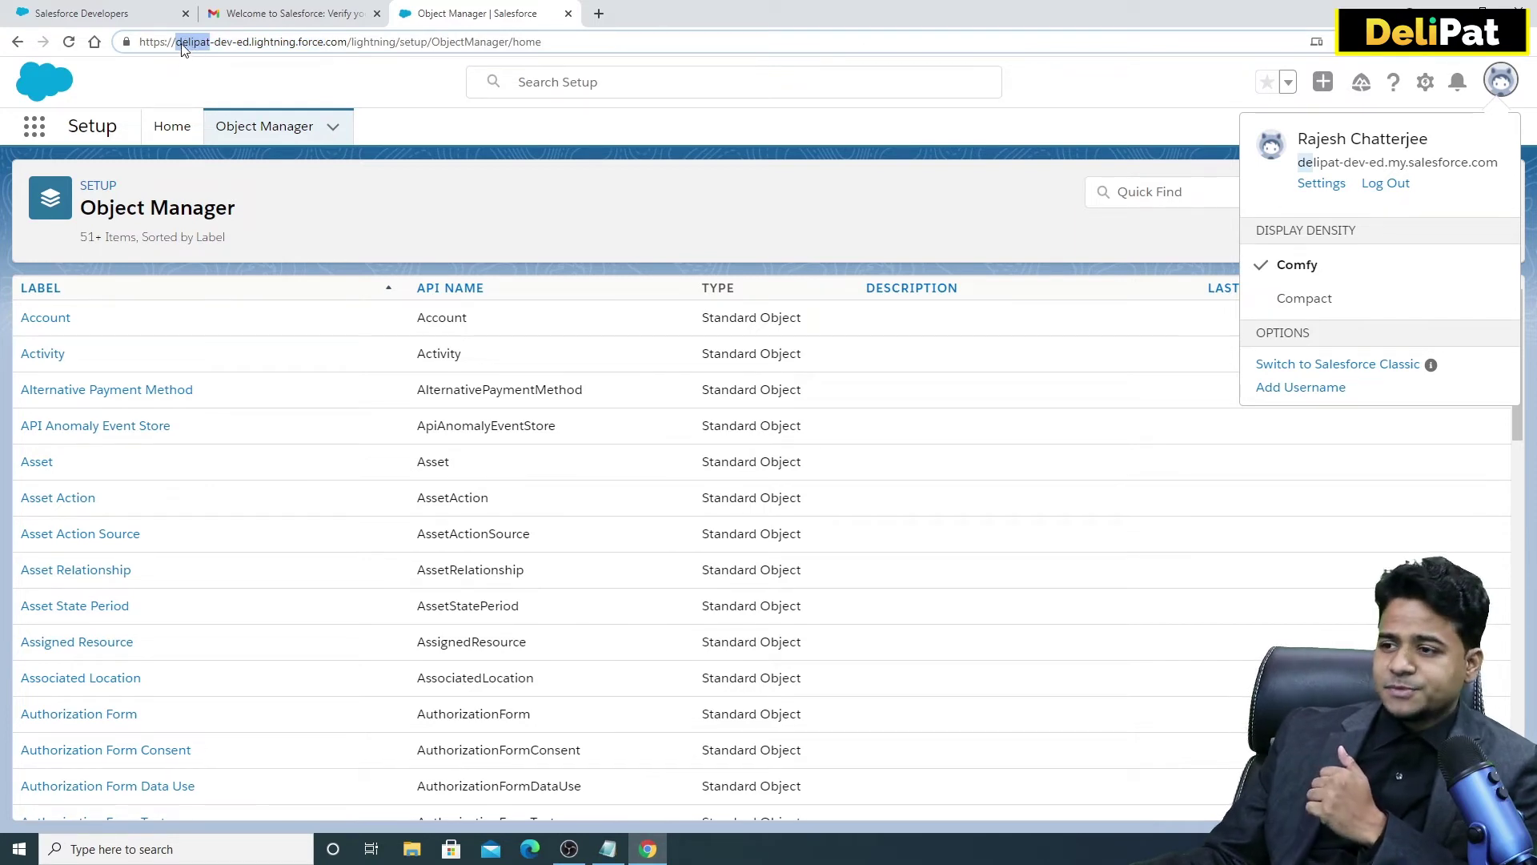
{"action": "left_click", "coordinate": [215, 43]}
{"action": "left_click_drag", "start_coordinate": [214, 41], "coordinate": [351, 43]}
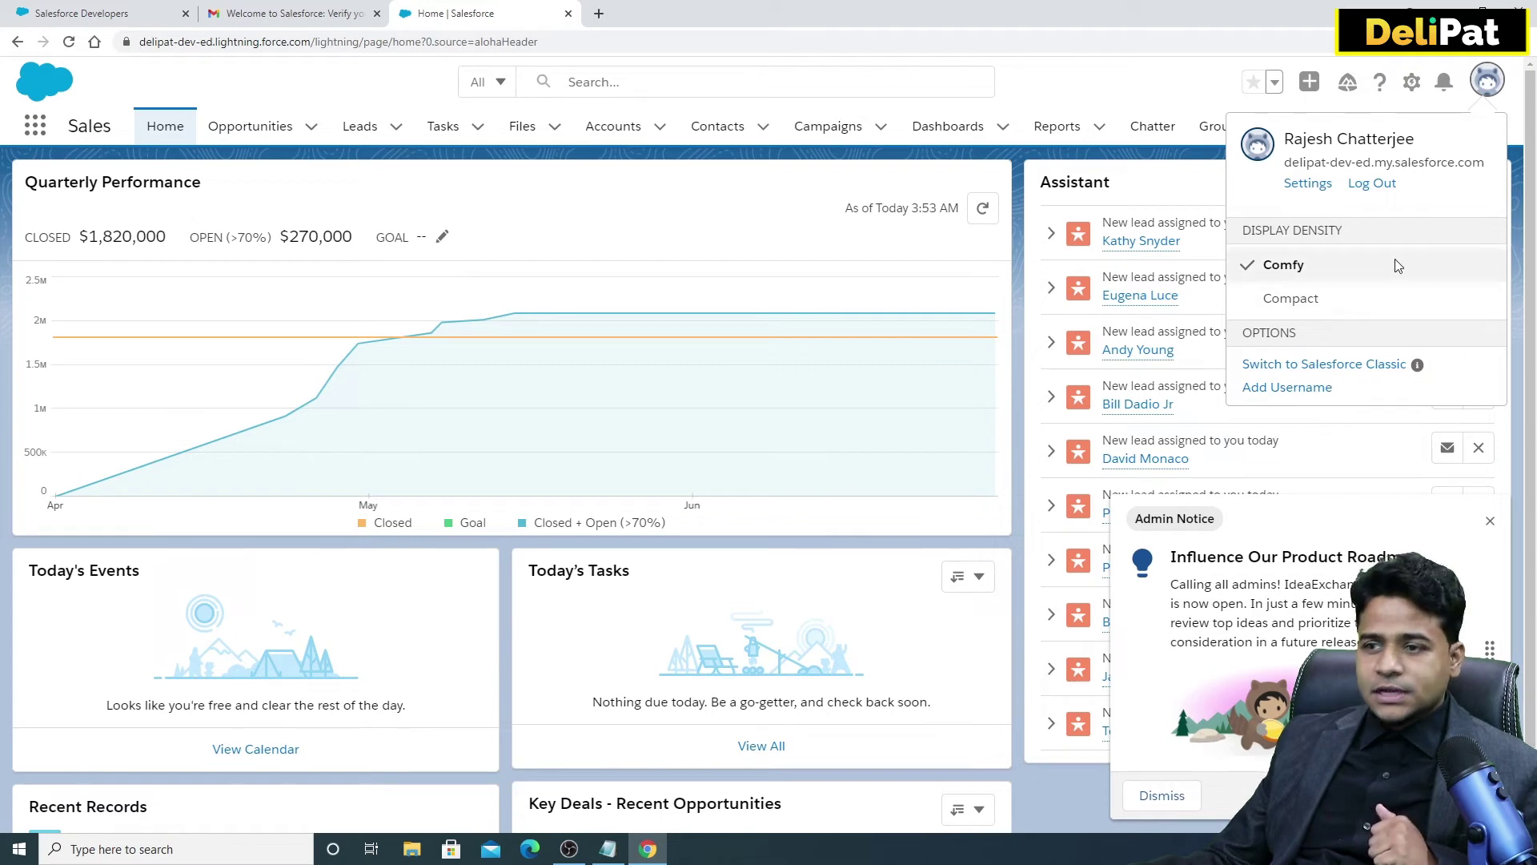
Switch to Salesforce Classic, go to its Setup home, and decline the Improved Setup tour with No Thanks.
{"action": "left_click", "coordinate": [1323, 367]}
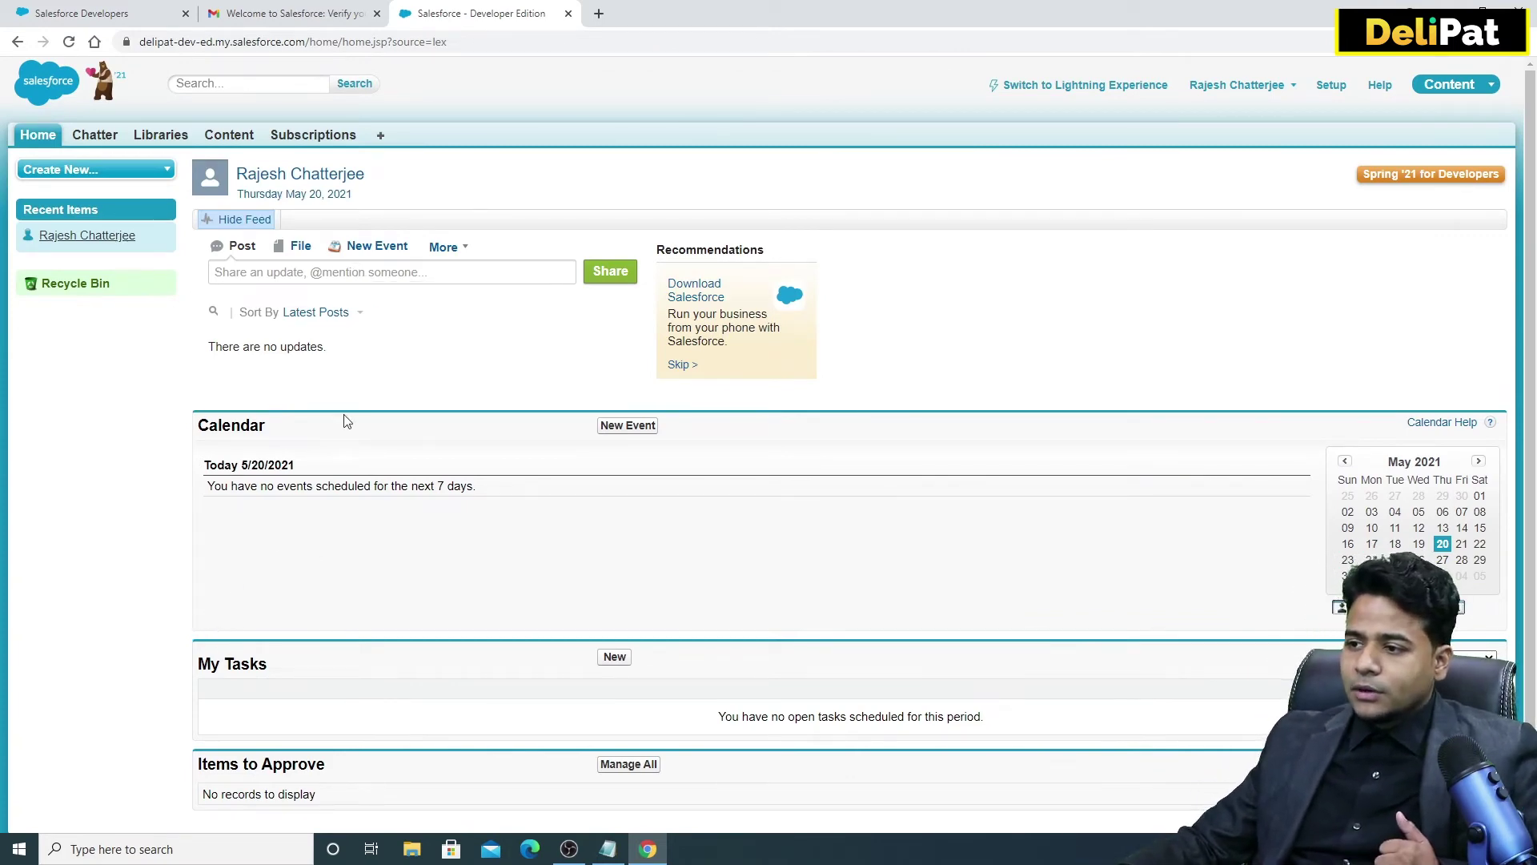
{"action": "left_click", "coordinate": [1329, 91]}
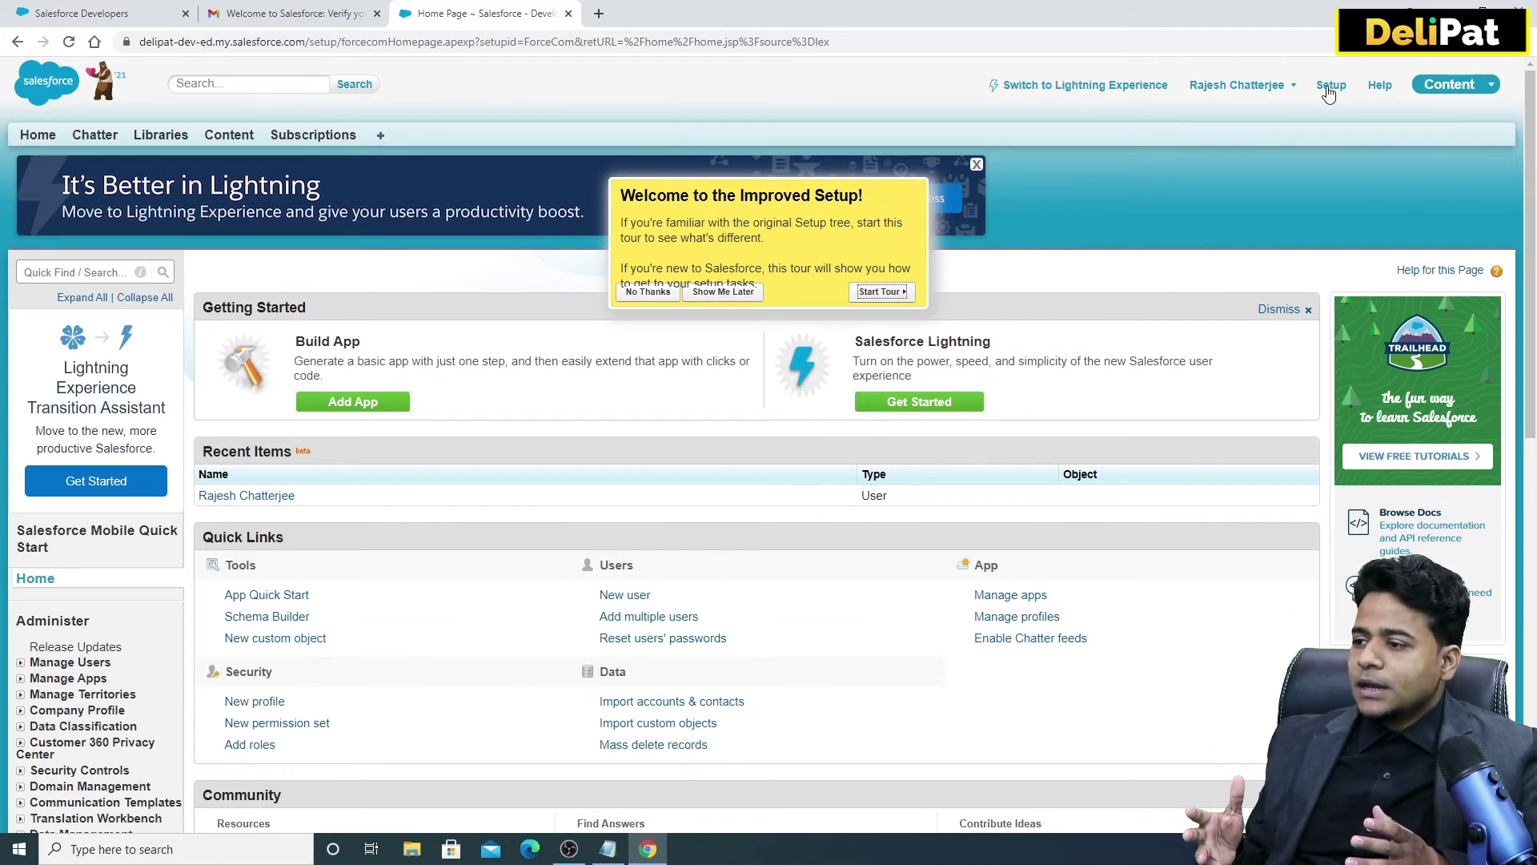
{"action": "left_click", "coordinate": [624, 293]}
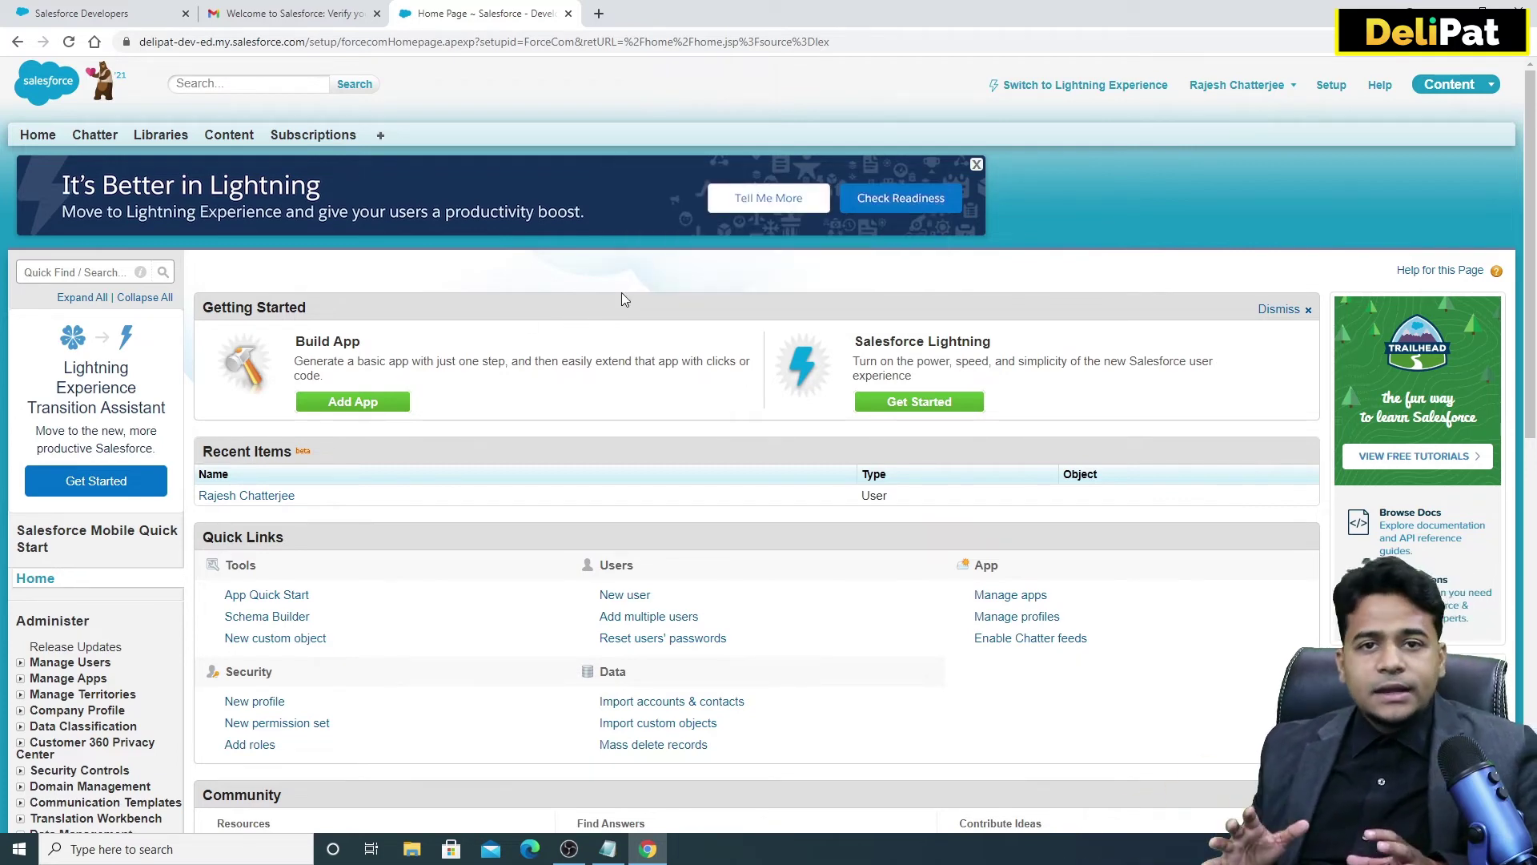